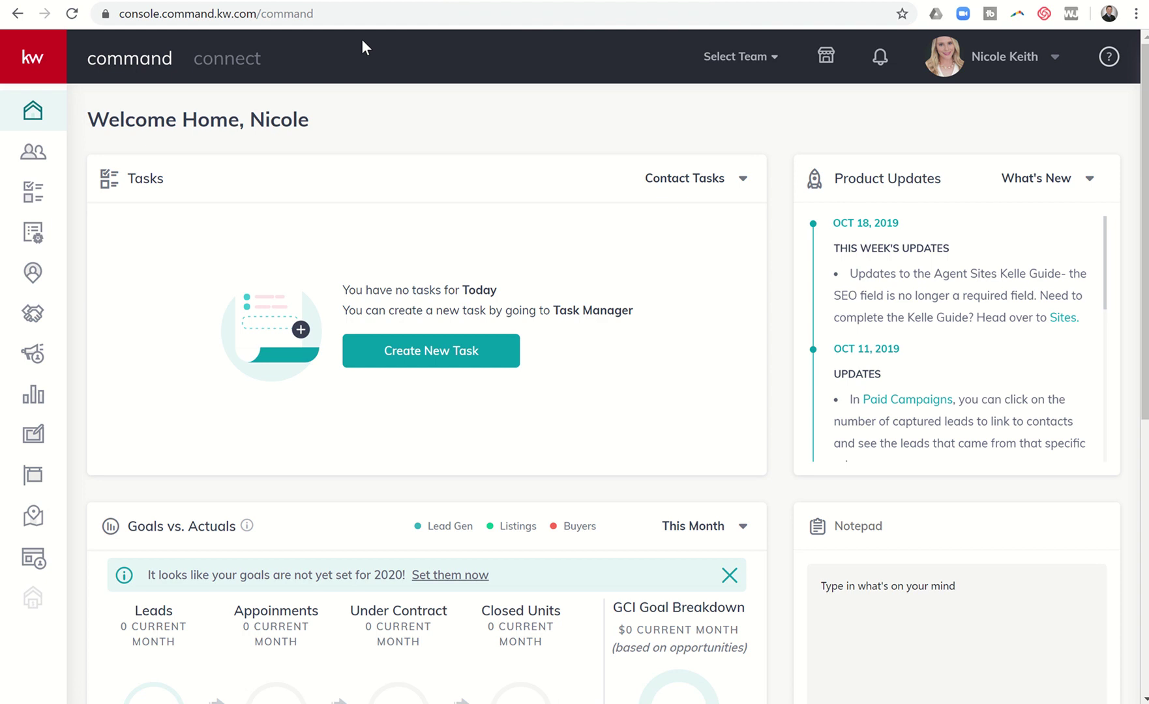
# - Open the Goals report under Reports, which shows 2020 goals unset and every goal at 0%
pyautogui.scroll(-2, 363, 47)
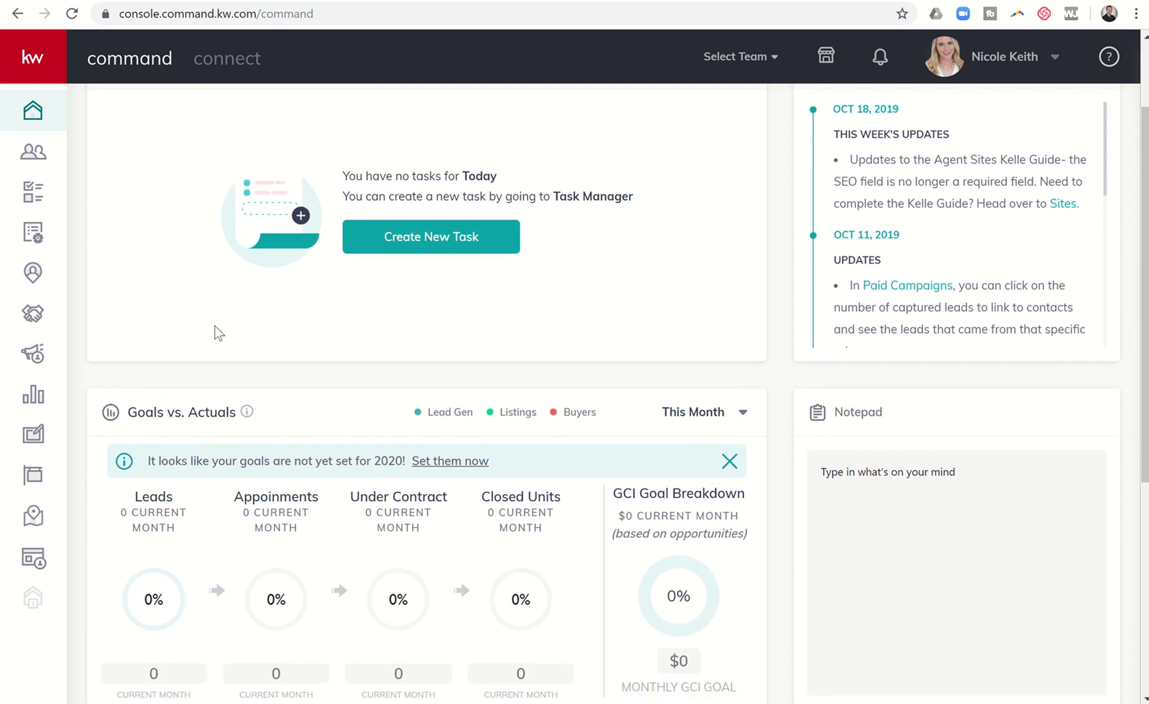
pyautogui.scroll(-3, 215, 326)
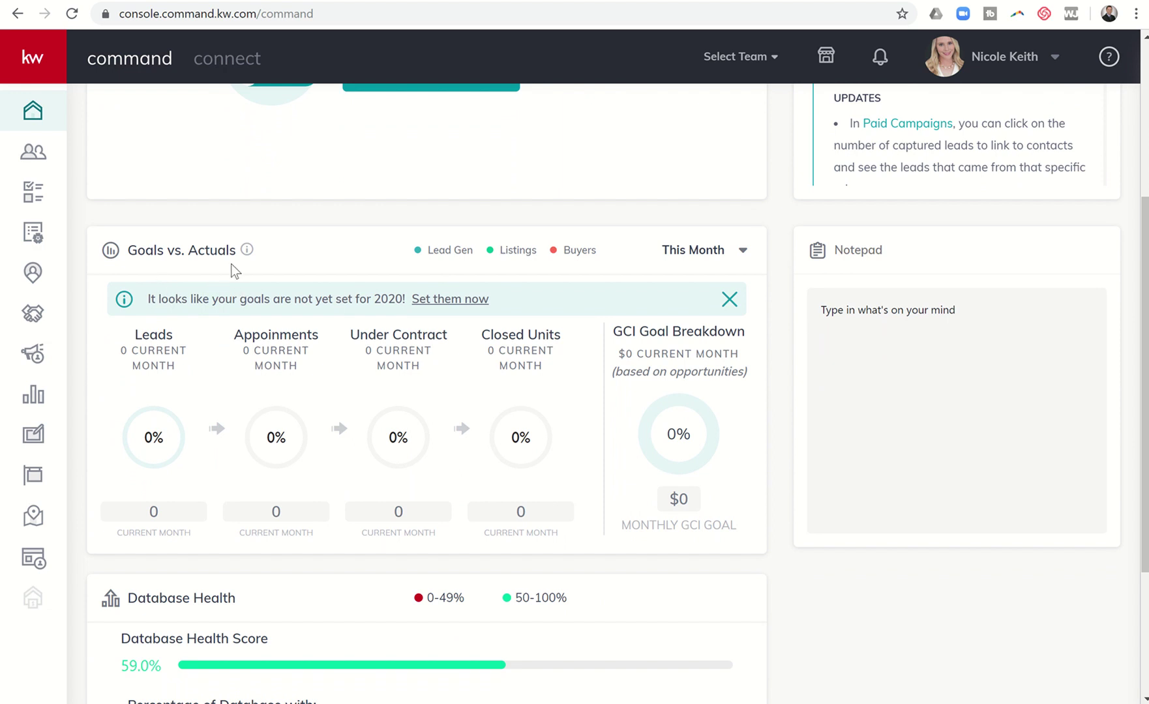
pyautogui.scroll(1, 341, 272)
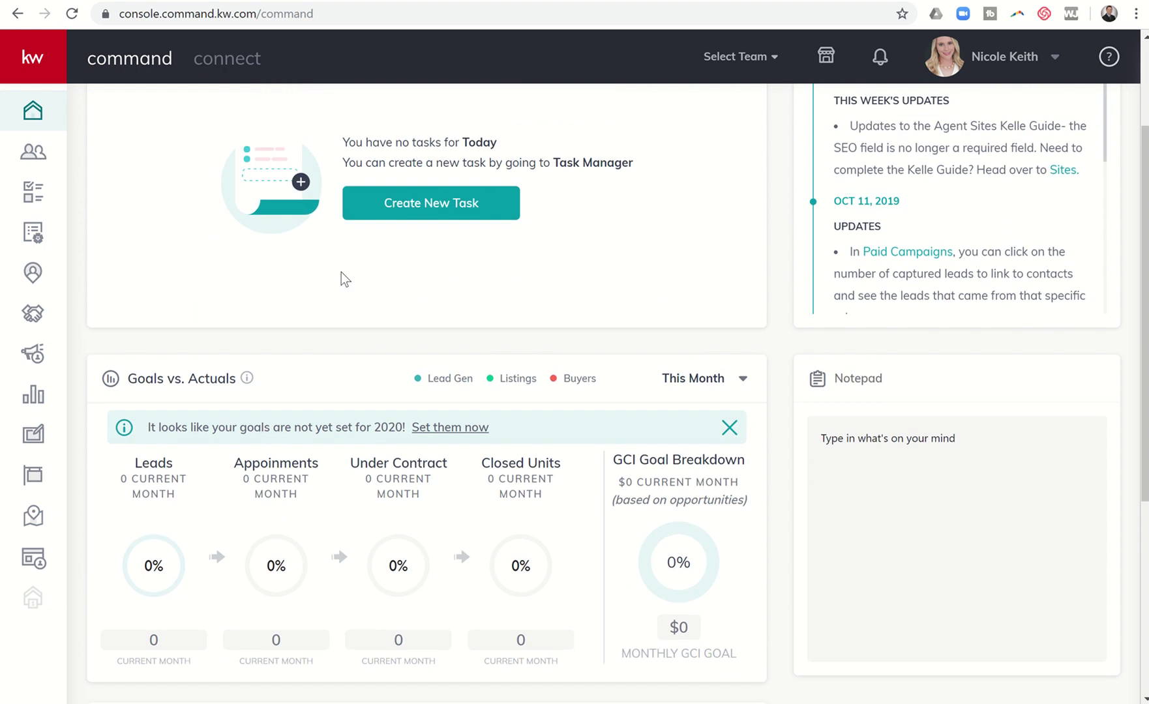
pyautogui.scroll(-1, 341, 272)
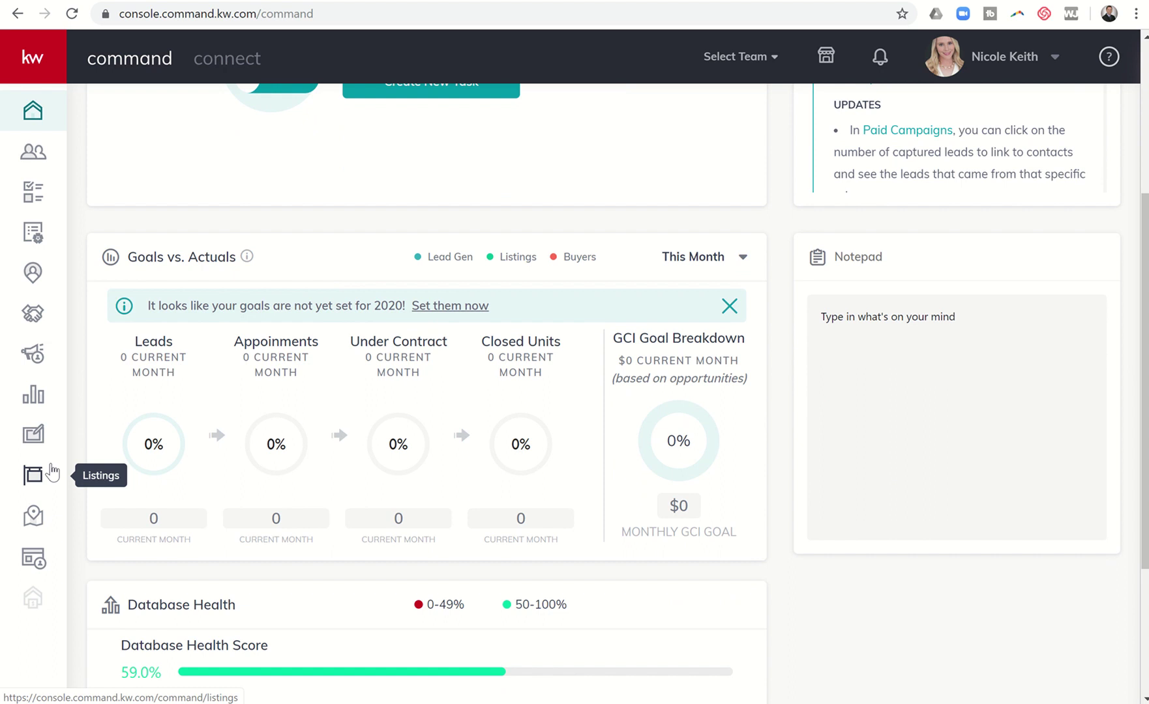
pyautogui.click(36, 405)
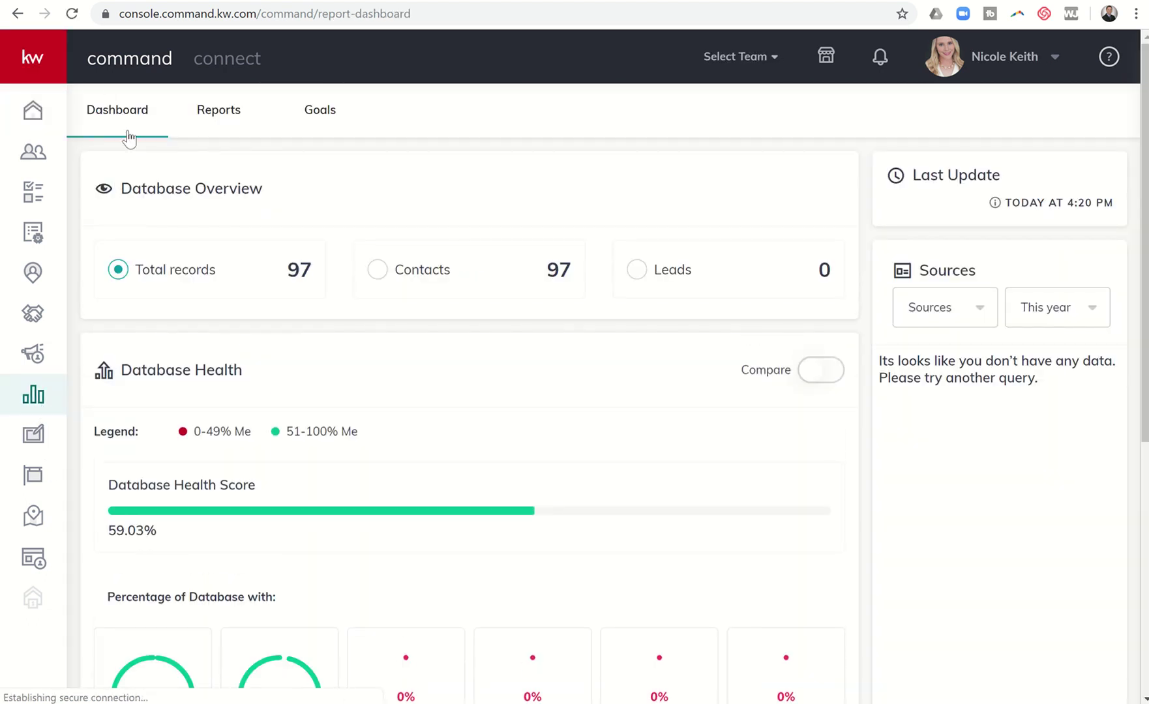
pyautogui.click(320, 111)
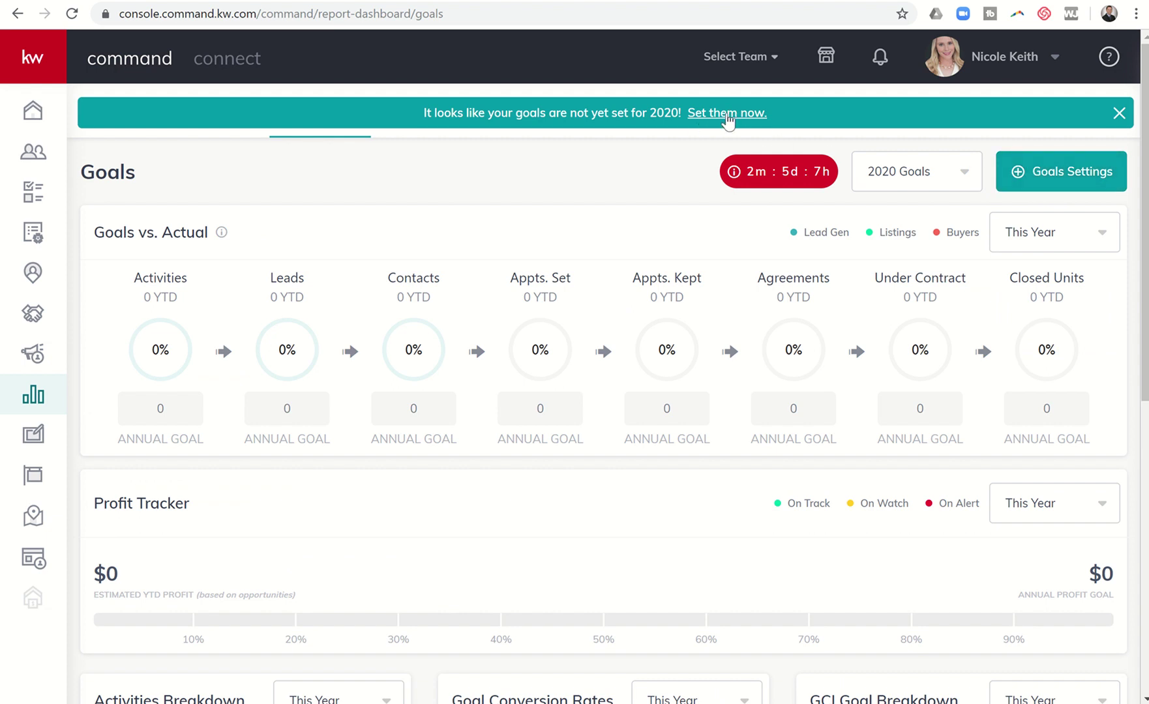
# - Start the Kelle Goal Setting guide from the 'Set them now.' banner link with Get Started!
pyautogui.click(728, 115)
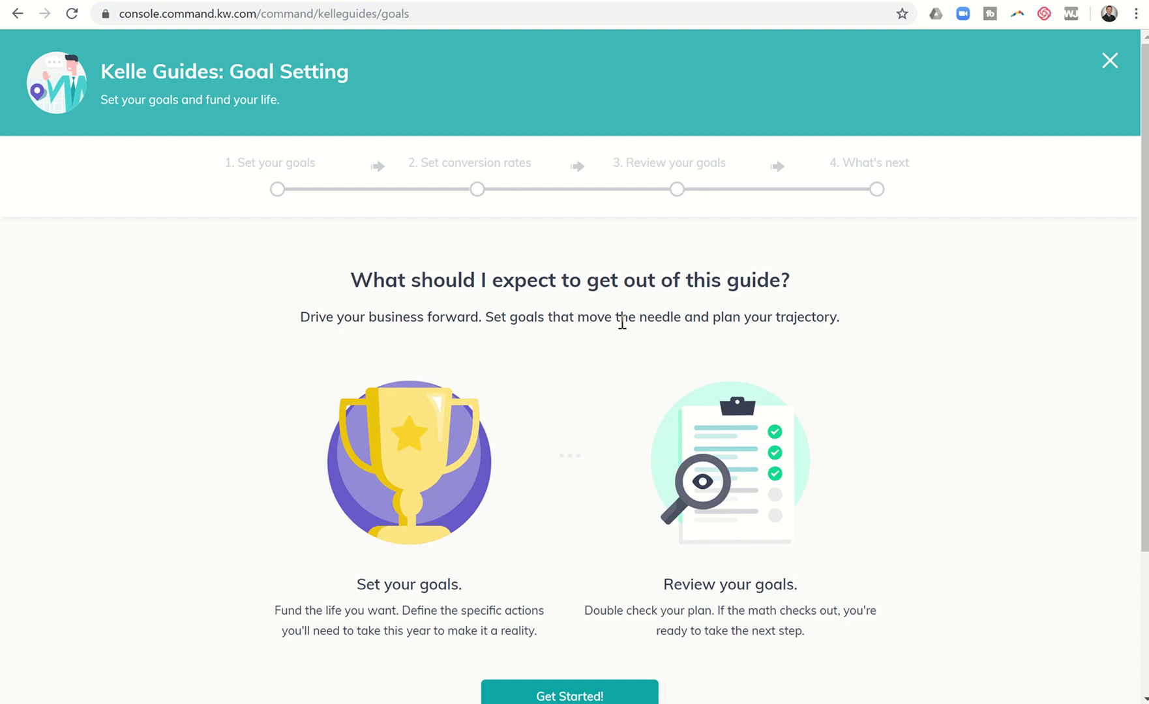
pyautogui.scroll(-2, 622, 323)
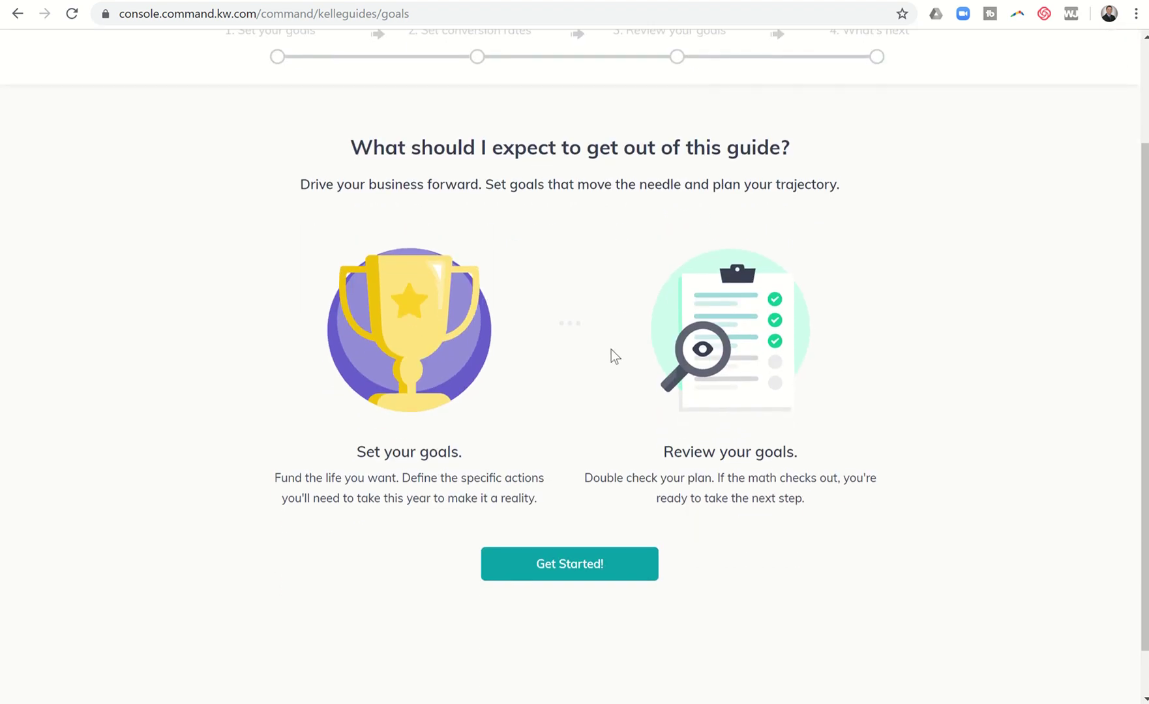
pyautogui.click(560, 565)
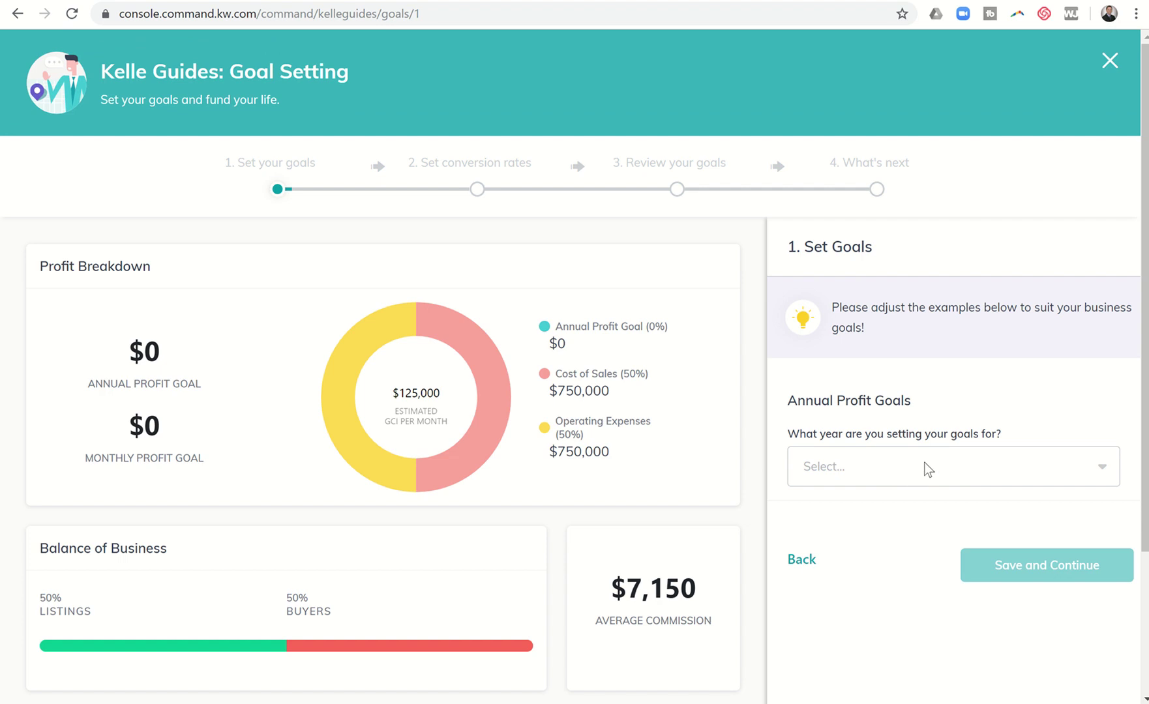
# - Choose Next Year (2020) as the goal year and look over the example goal fields
pyautogui.click(903, 466)
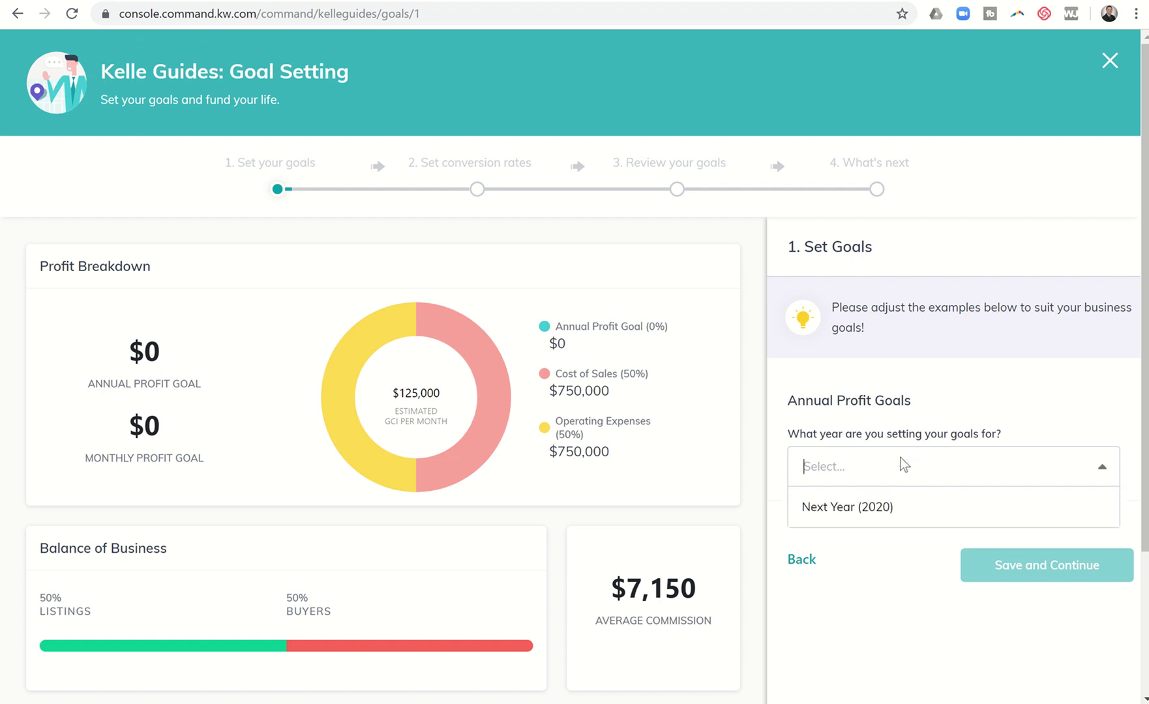
pyautogui.click(878, 519)
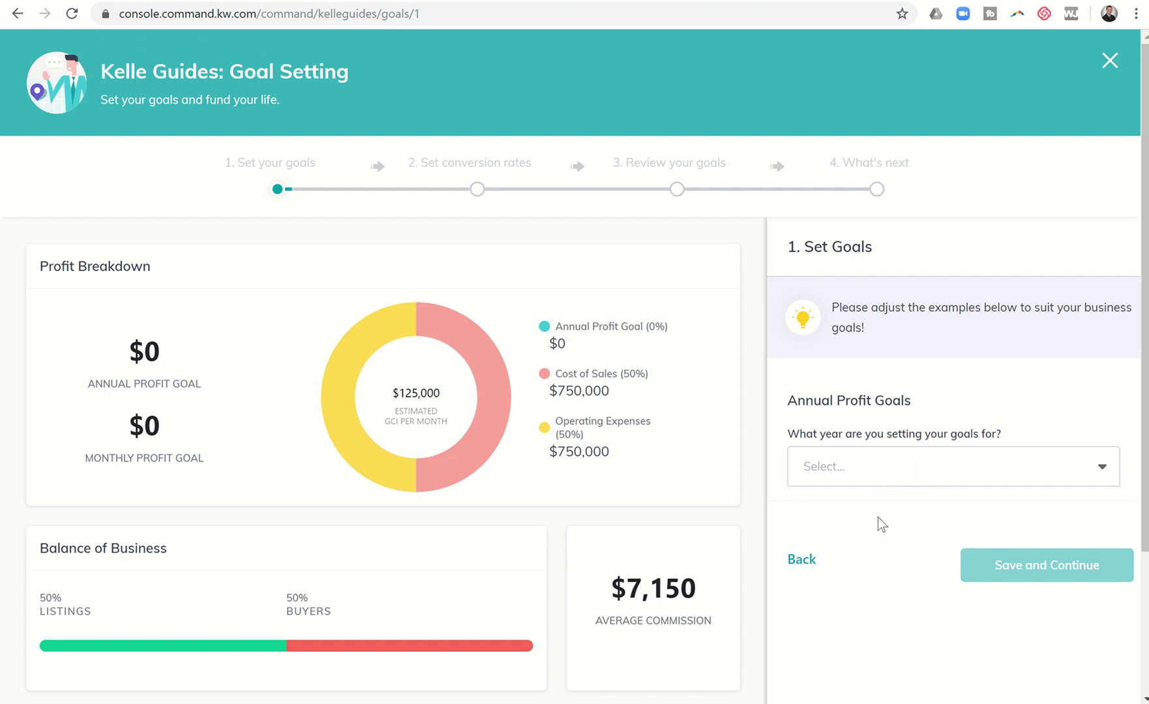
pyautogui.scroll(-1, 928, 515)
pyautogui.scroll(-3, 928, 515)
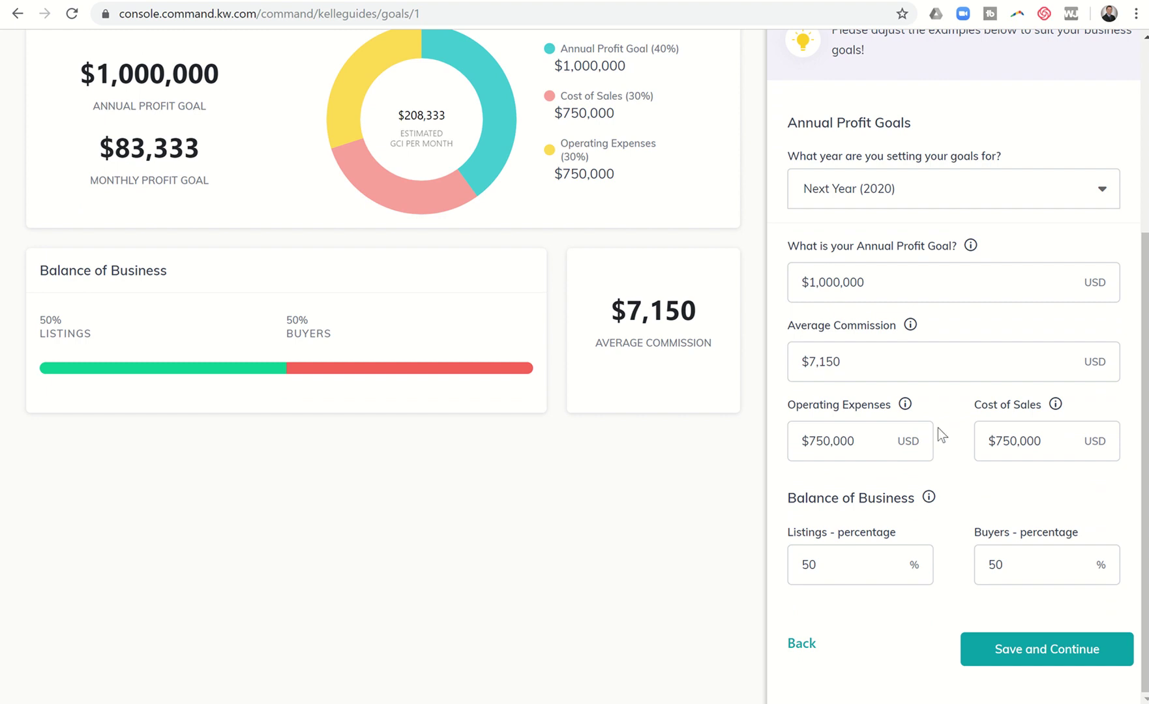
# - Replace the annual profit goal with 100000, making the monthly profit goal $8,333
pyautogui.moveTo(926, 285); pyautogui.dragTo(764, 289)
pyautogui.write('100000')
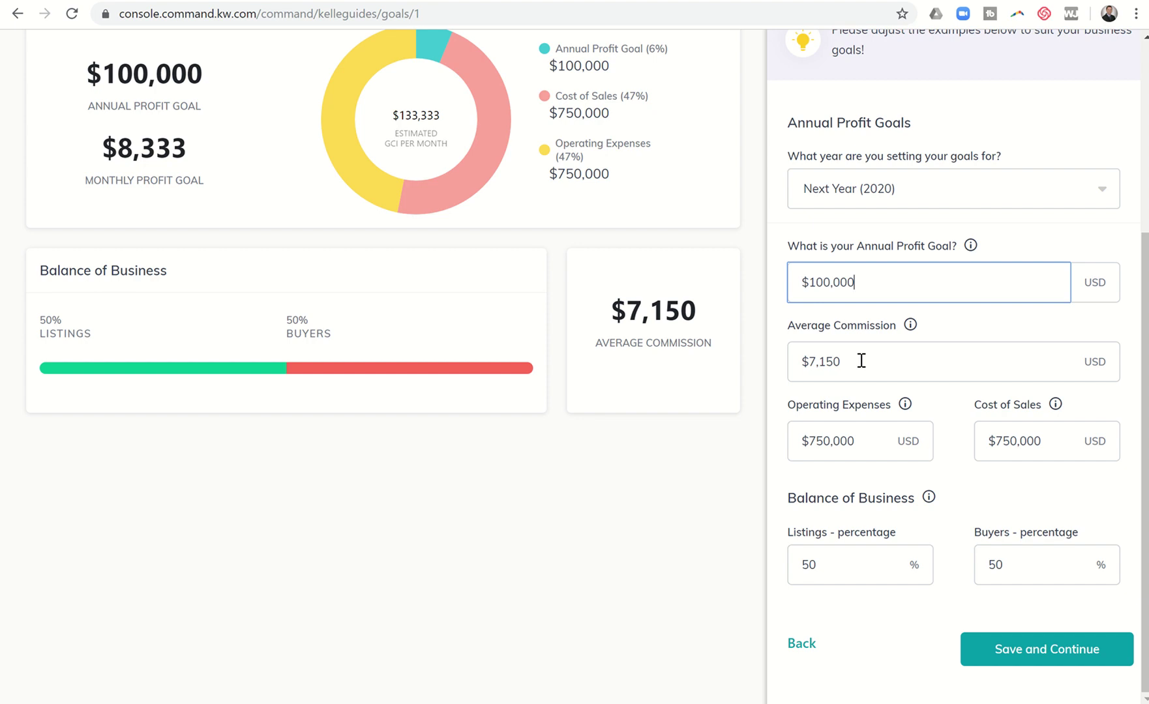
pyautogui.press('Tab')
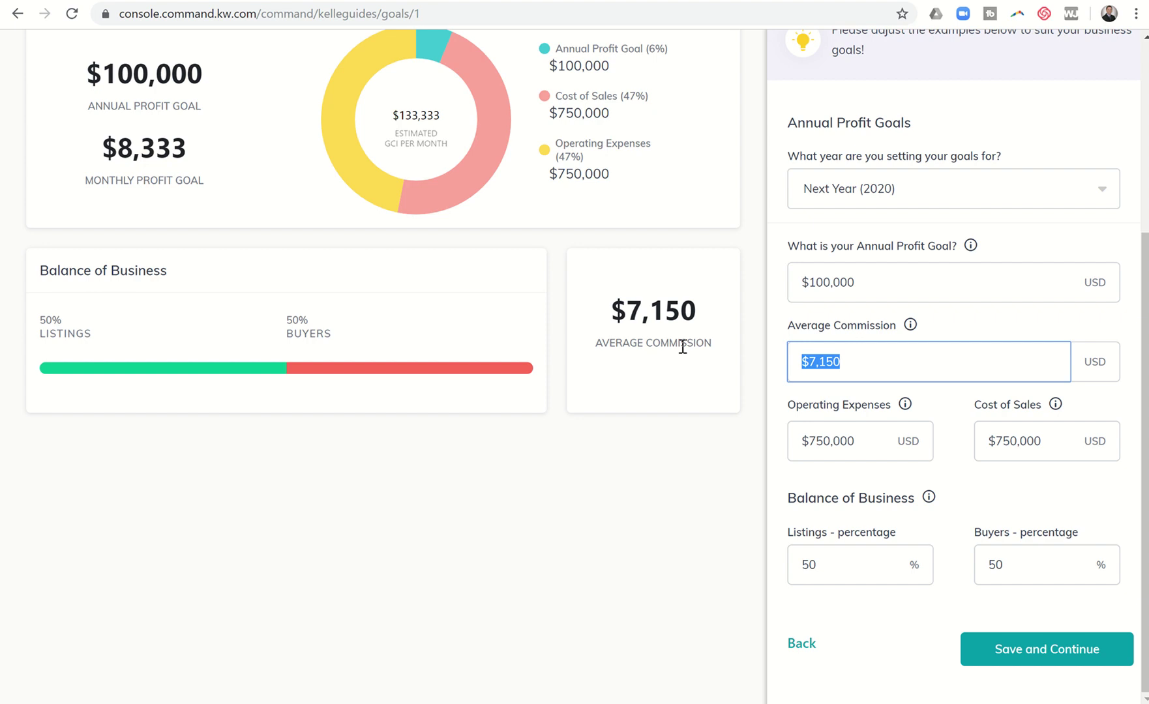
# - Enter 8250 as the average commission and check the field info tooltips
pyautogui.write('8250')
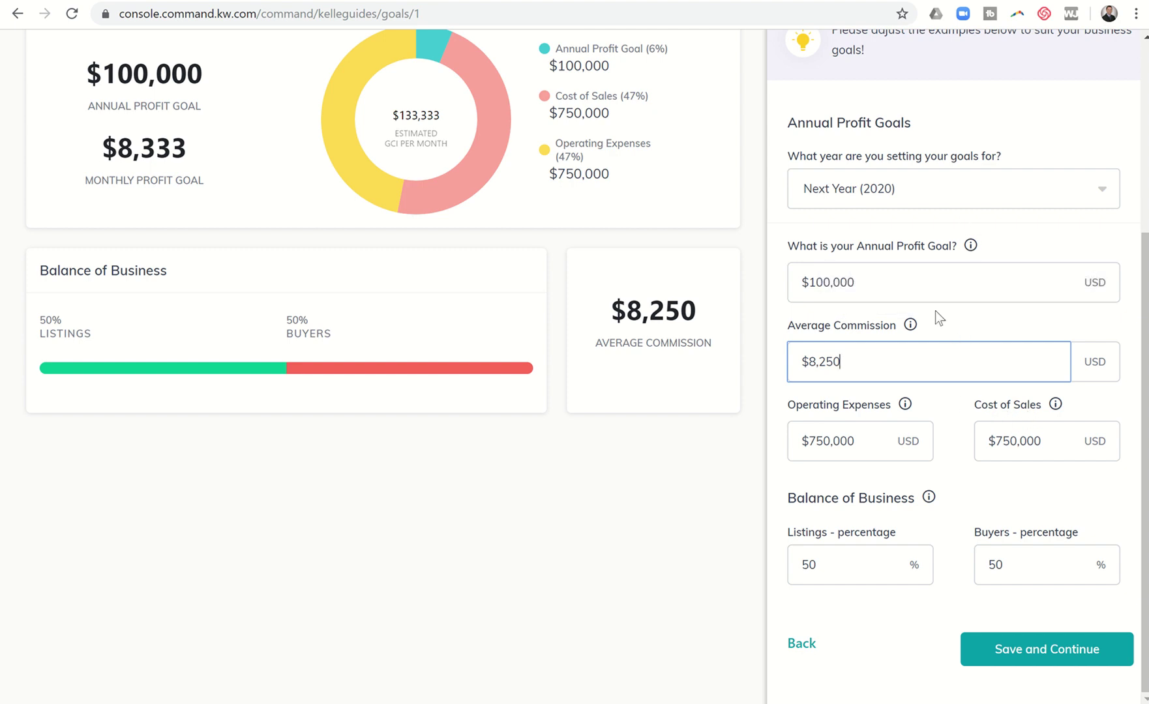
pyautogui.moveTo(972, 250)
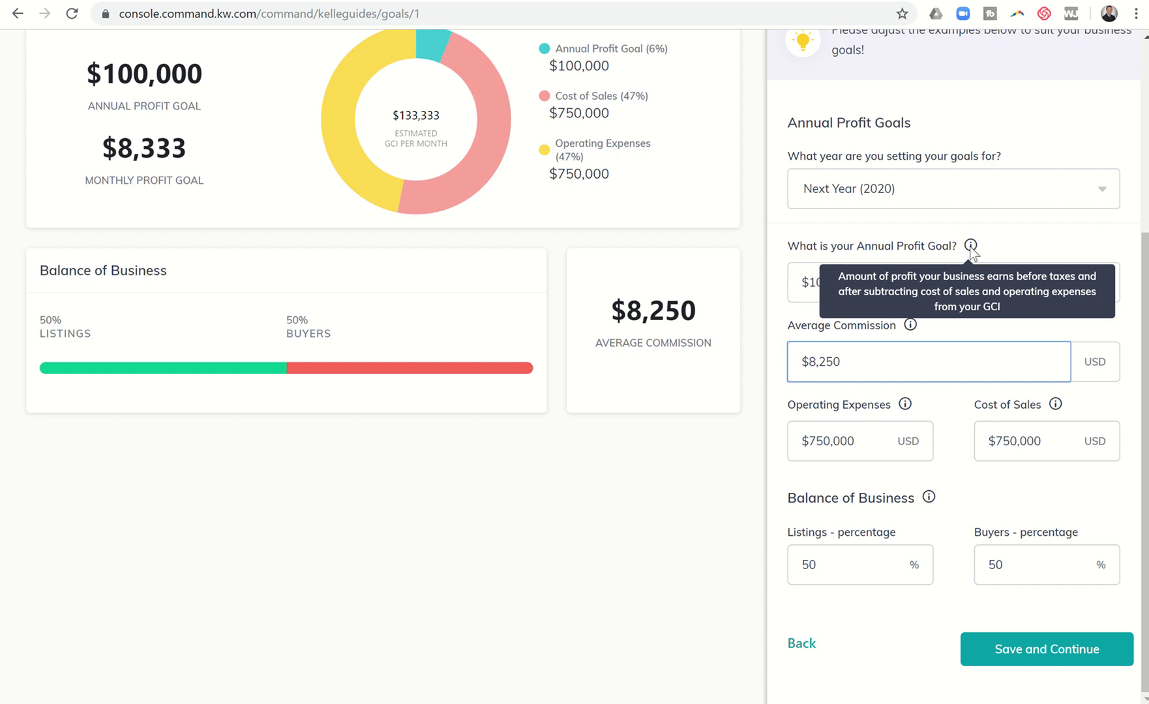
pyautogui.hotkey('shift', 'Tab')
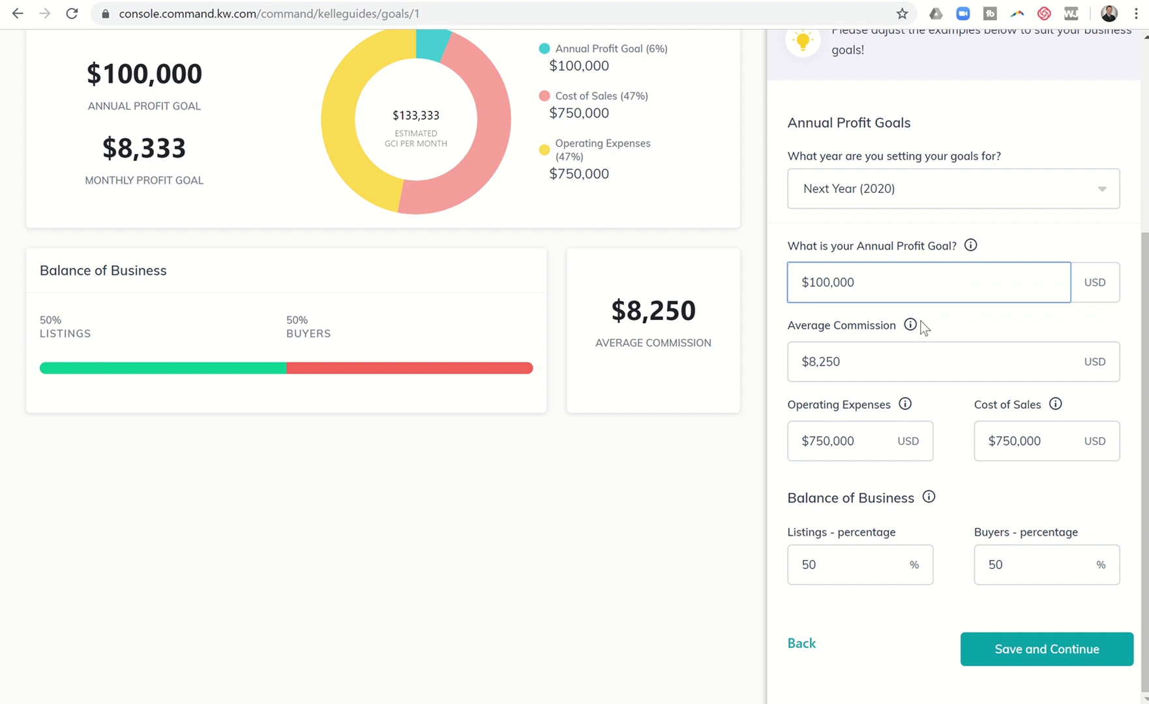
pyautogui.moveTo(911, 332)
pyautogui.moveTo(906, 405)
pyautogui.moveTo(863, 441); pyautogui.dragTo(747, 450)
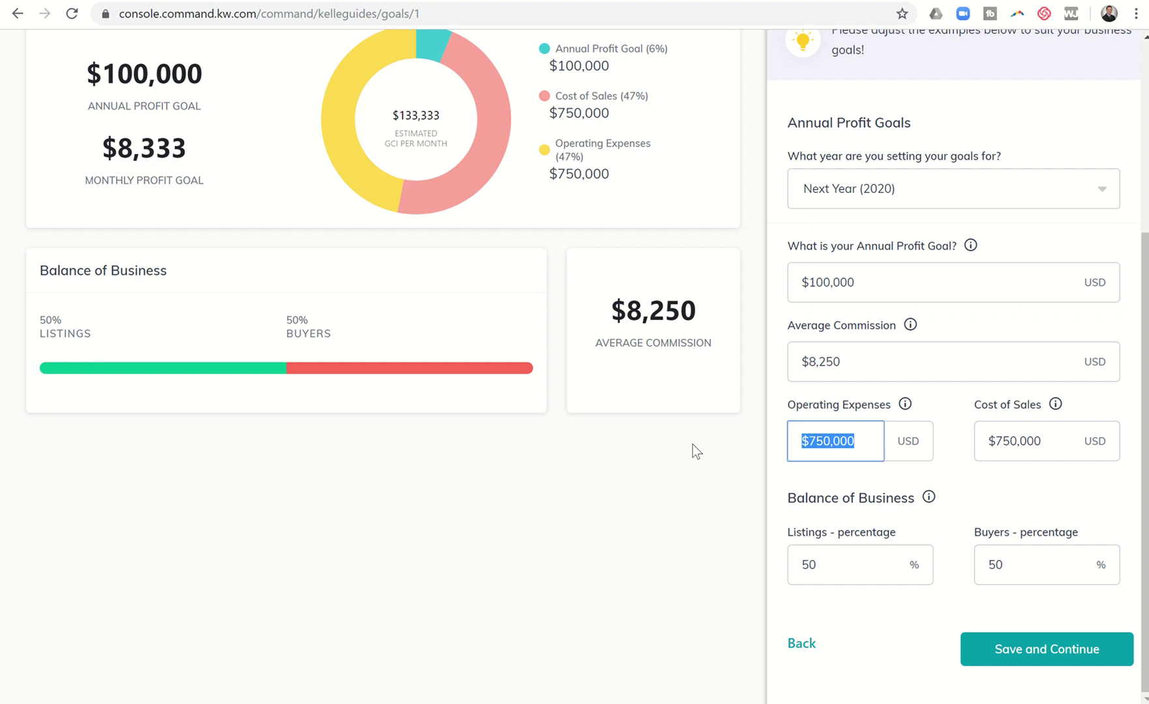
pyautogui.write('12000')
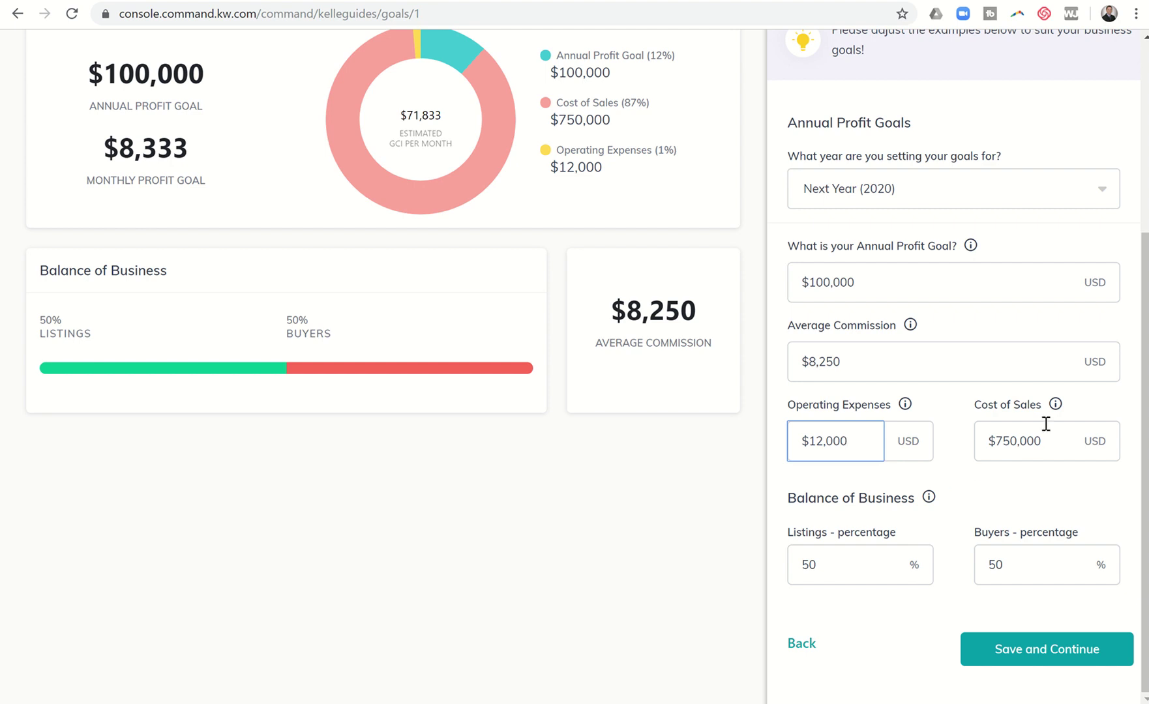
# - Change Cost of Sales from $750,000 to 30000, lowering estimated monthly GCI to $11,833
pyautogui.moveTo(1055, 408)
pyautogui.moveTo(1052, 444); pyautogui.dragTo(906, 430)
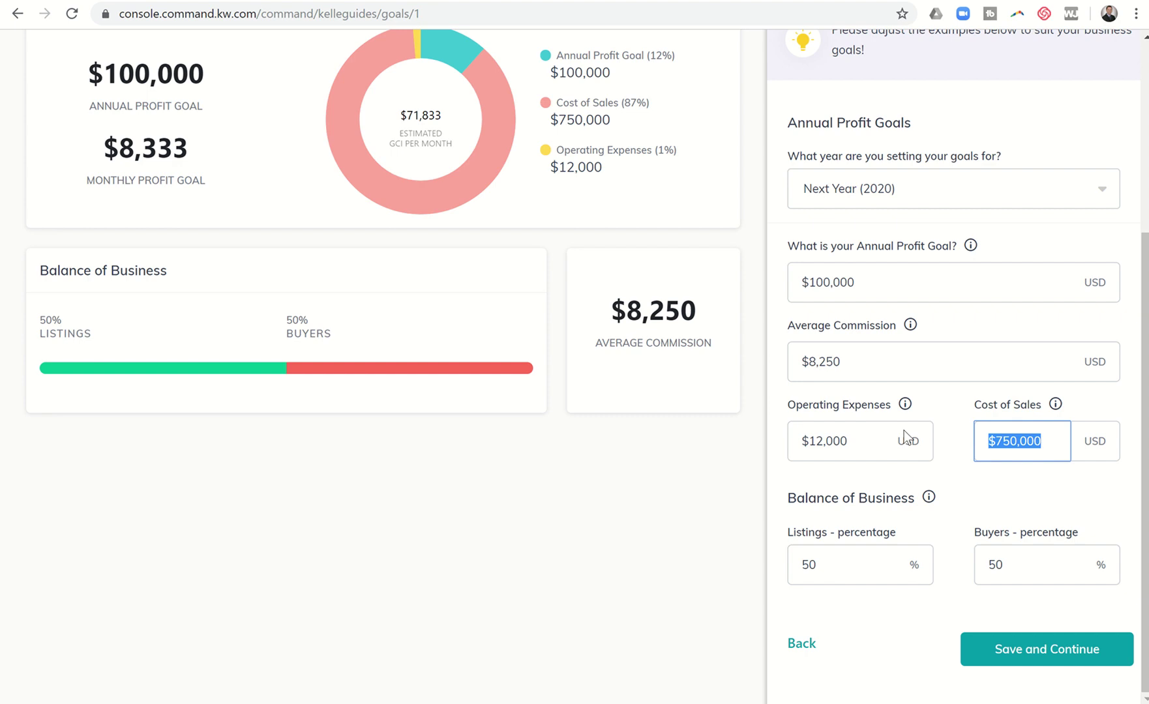
pyautogui.write('30000')
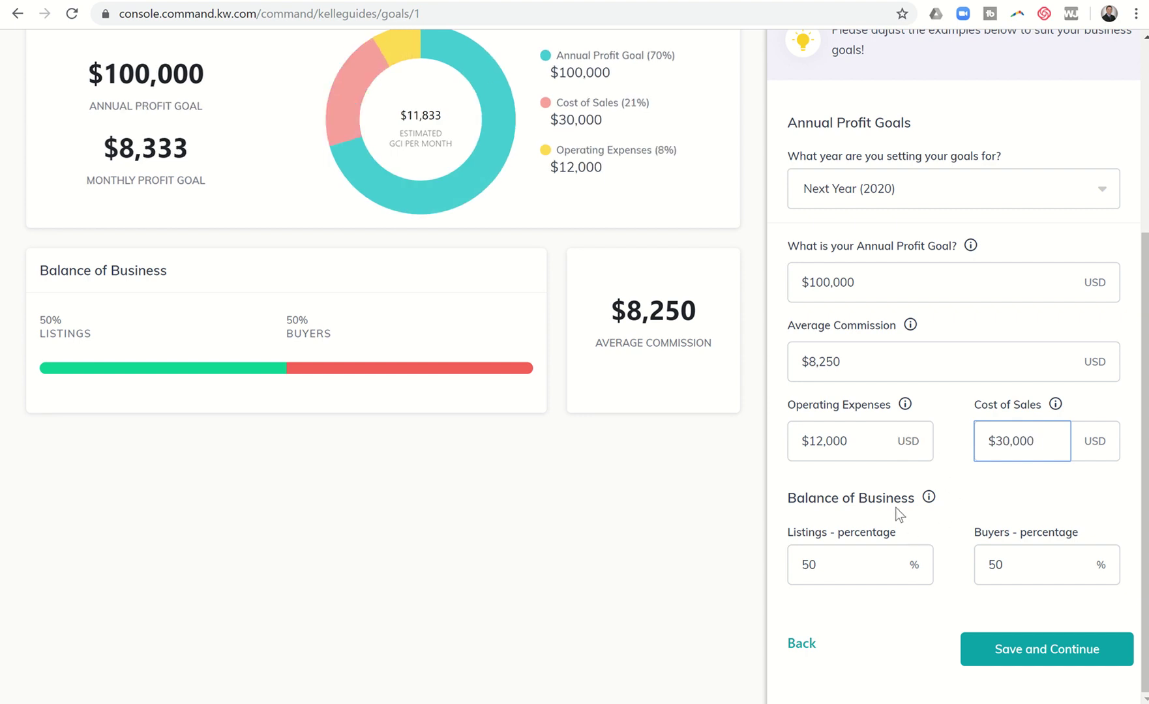
pyautogui.moveTo(930, 499)
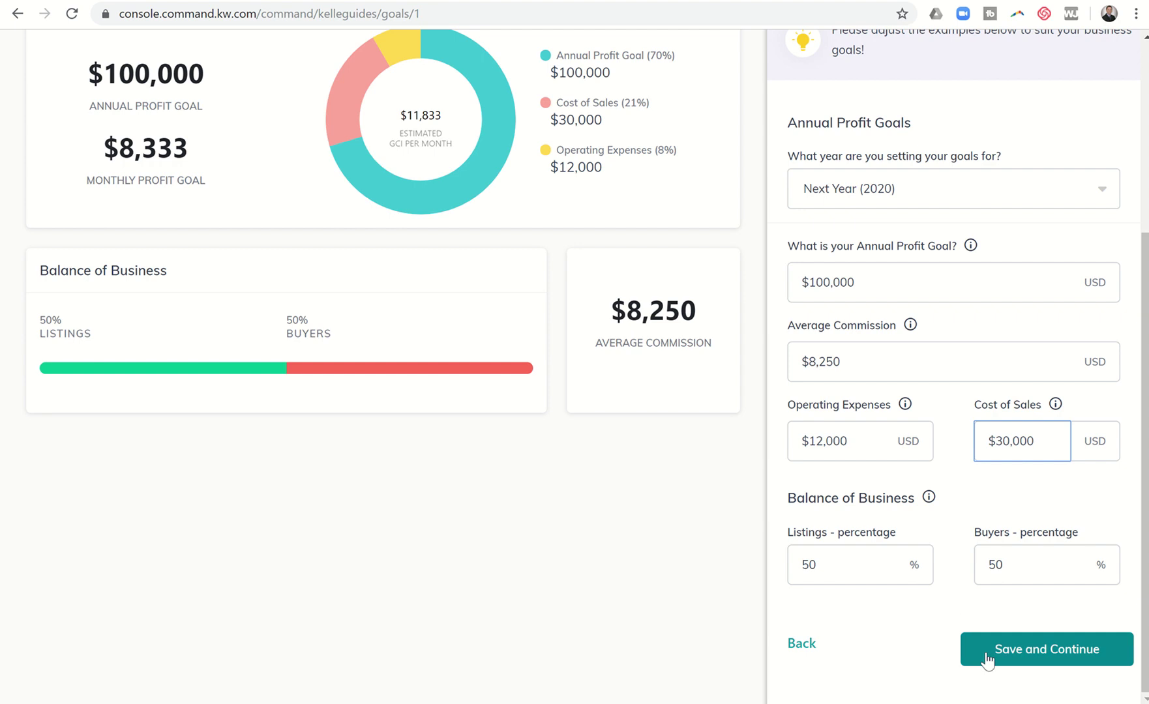
# - Save the profit goals and review the default conversion rates, from 3% activities to 75% closed units
pyautogui.click(1042, 659)
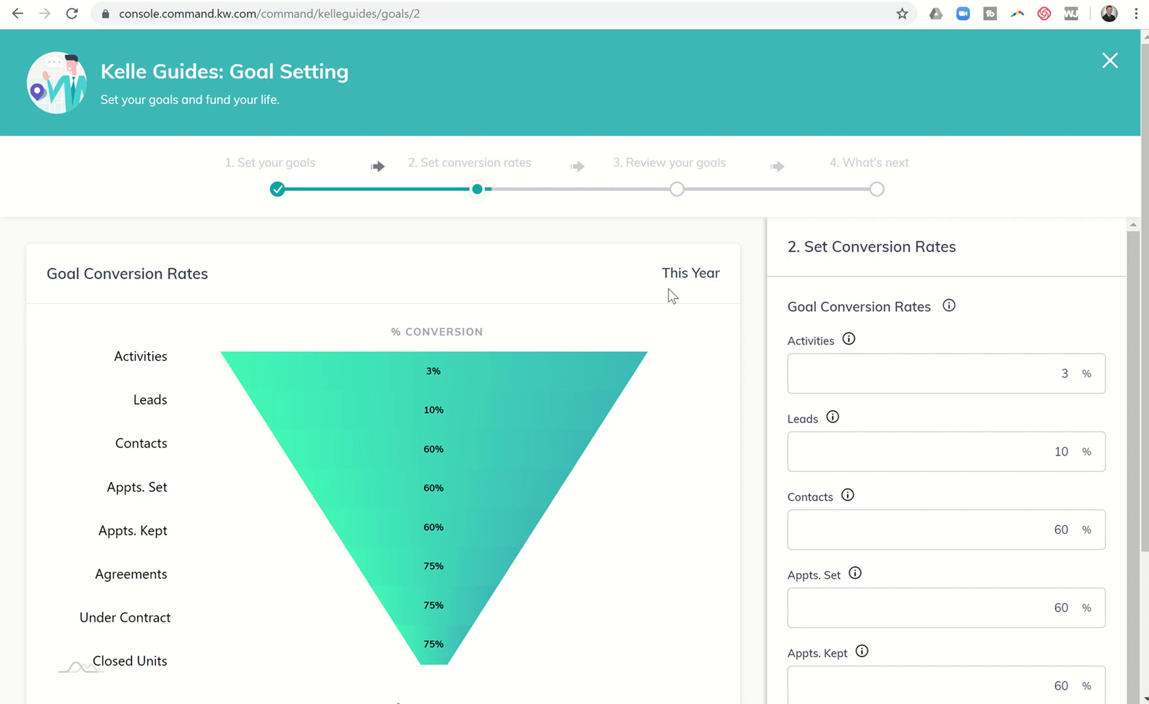
pyautogui.scroll(-2, 669, 289)
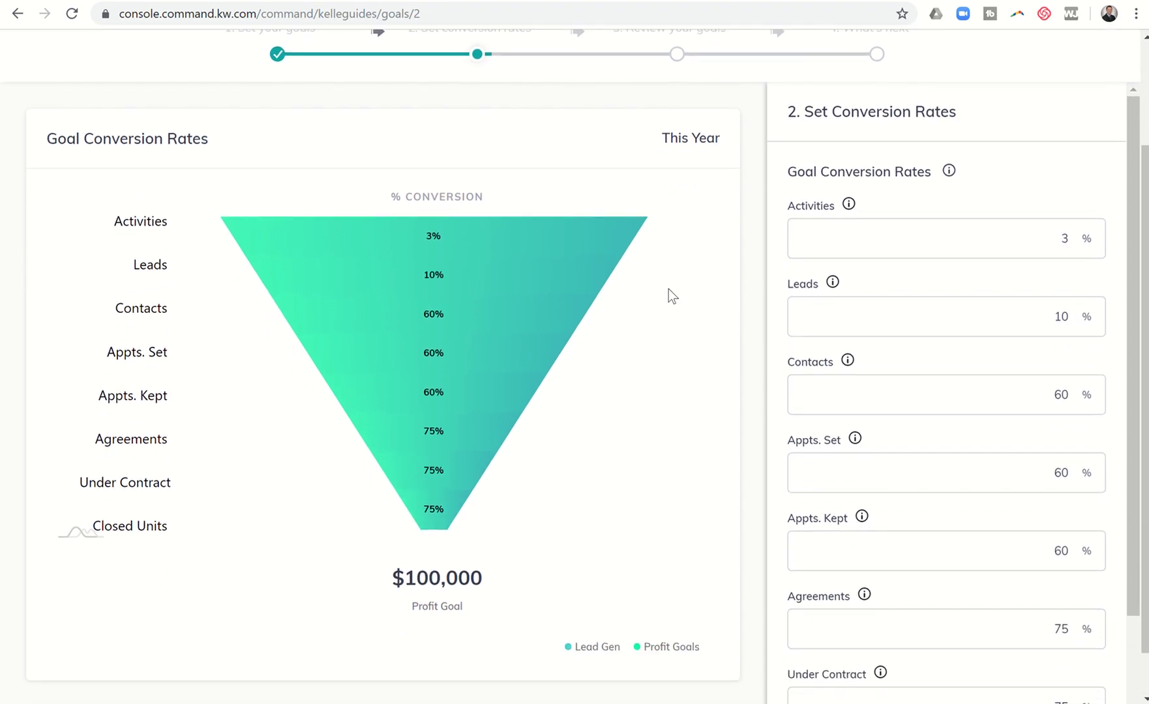
pyautogui.scroll(-1, 669, 289)
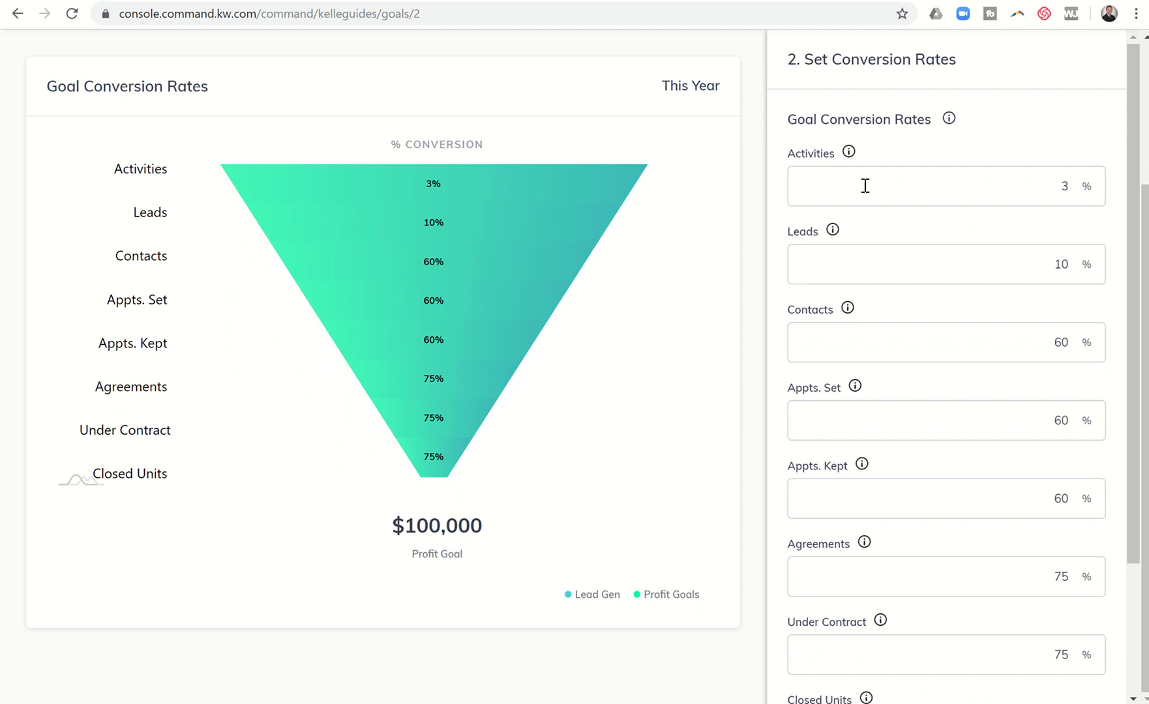
pyautogui.moveTo(950, 120)
pyautogui.moveTo(849, 154)
pyautogui.moveTo(1133, 240); pyautogui.dragTo(1121, 336)
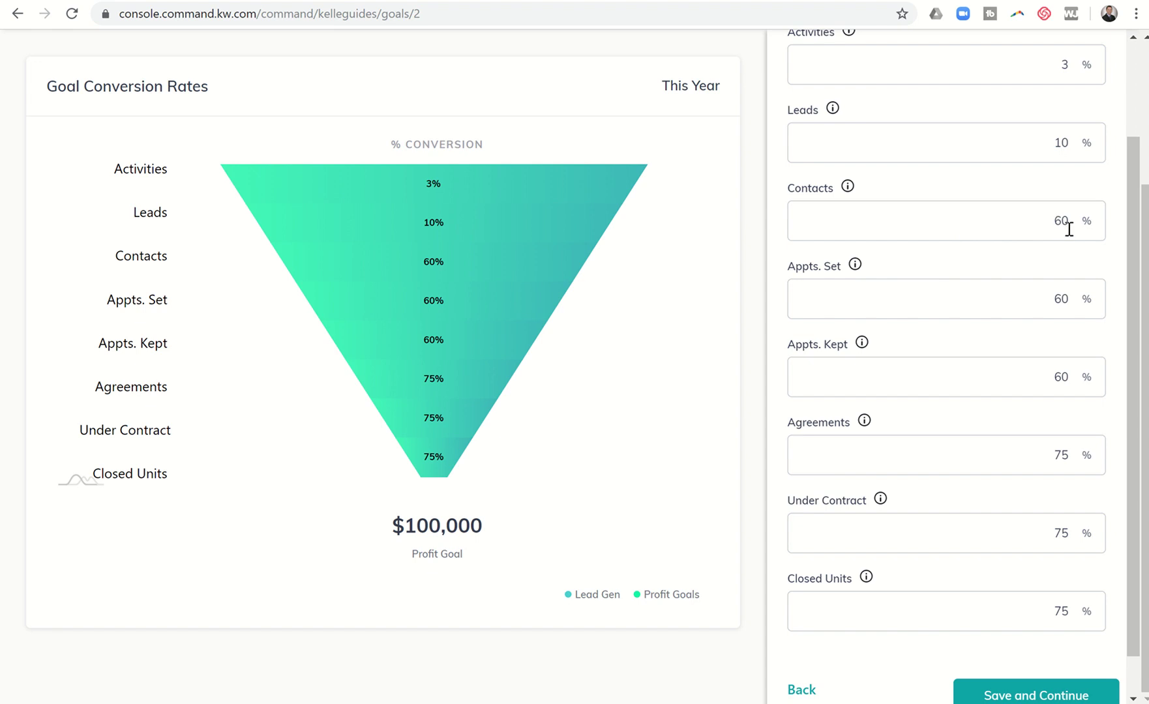
pyautogui.moveTo(855, 271)
pyautogui.scroll(-2, 1054, 303)
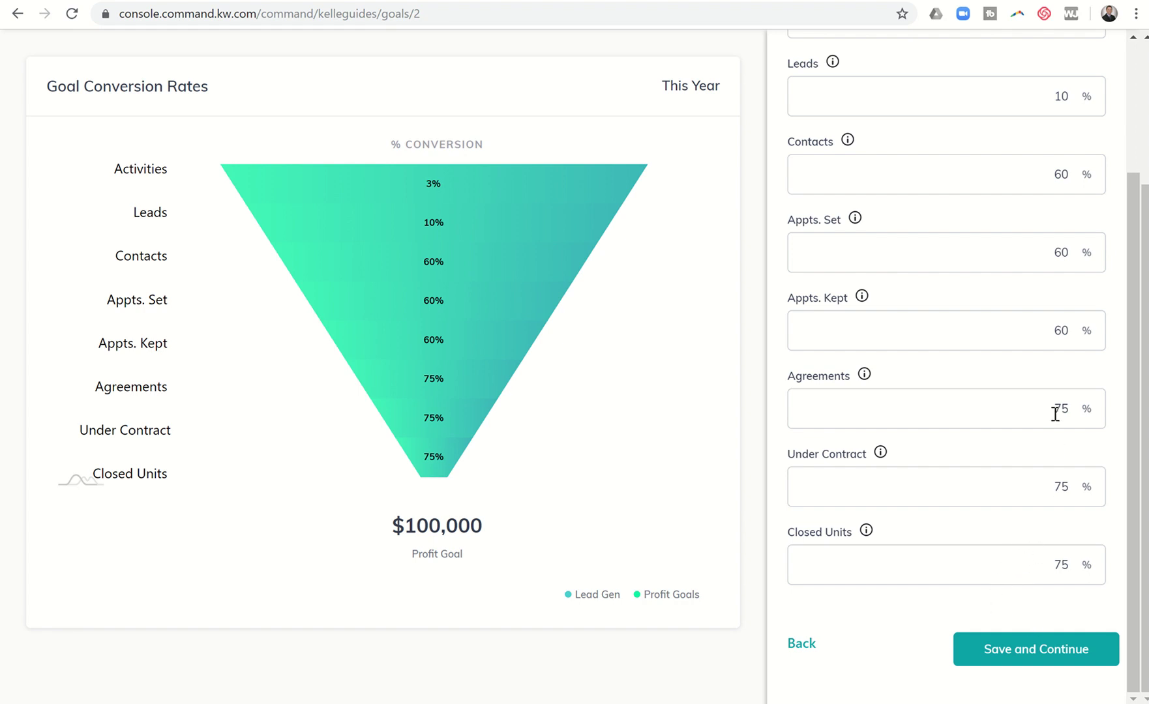
# - Change the Agreements conversion rate from 75 to 0%
pyautogui.moveTo(1054, 409); pyautogui.dragTo(1076, 411)
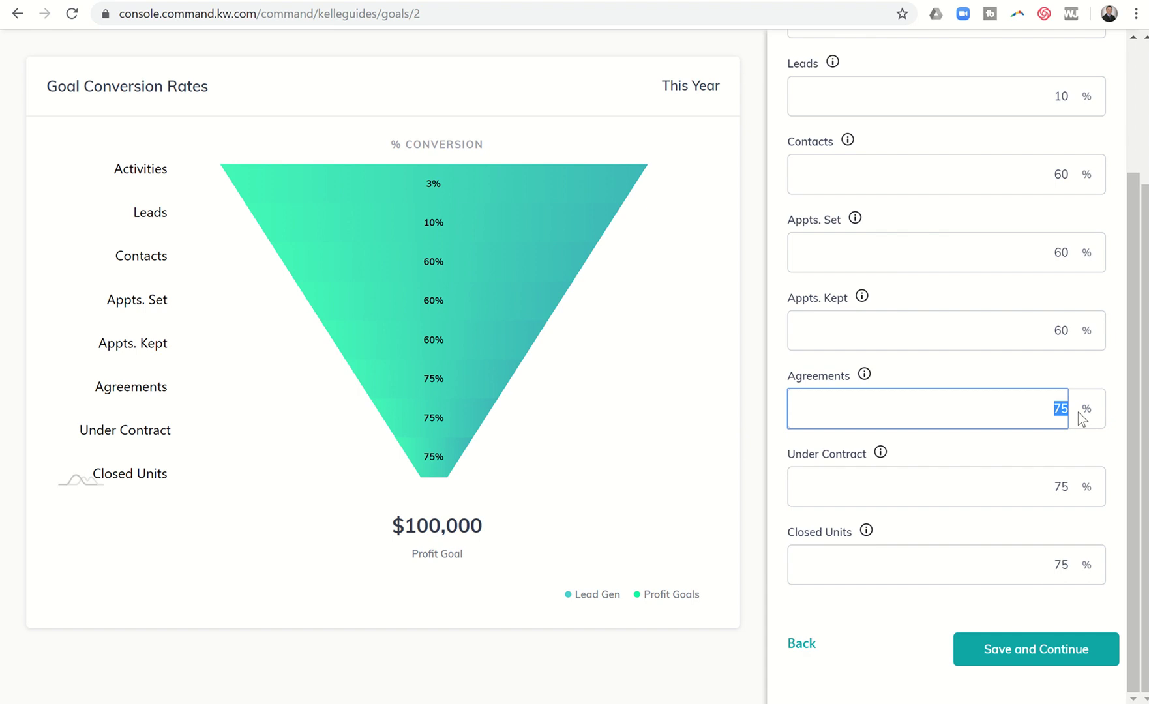
pyautogui.write('0')
pyautogui.click(1029, 450)
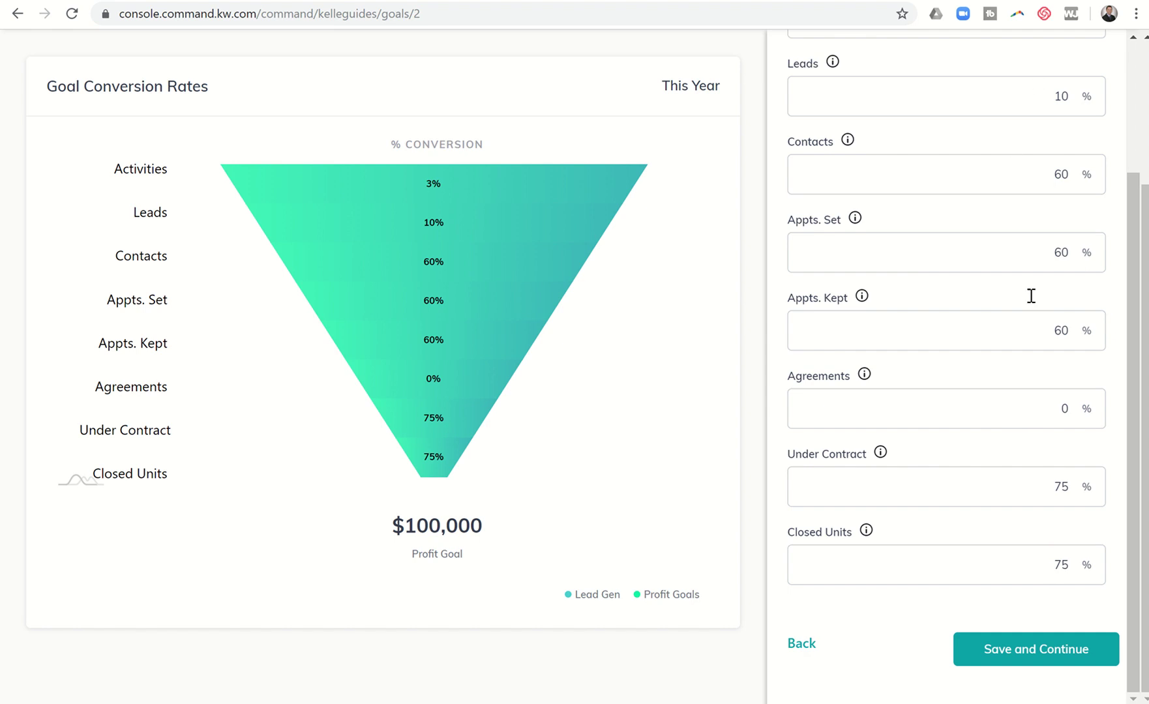
# - Save the conversion rates and review the $100,000 profit goal and $142,000 estimated total GCI
pyautogui.click(1037, 651)
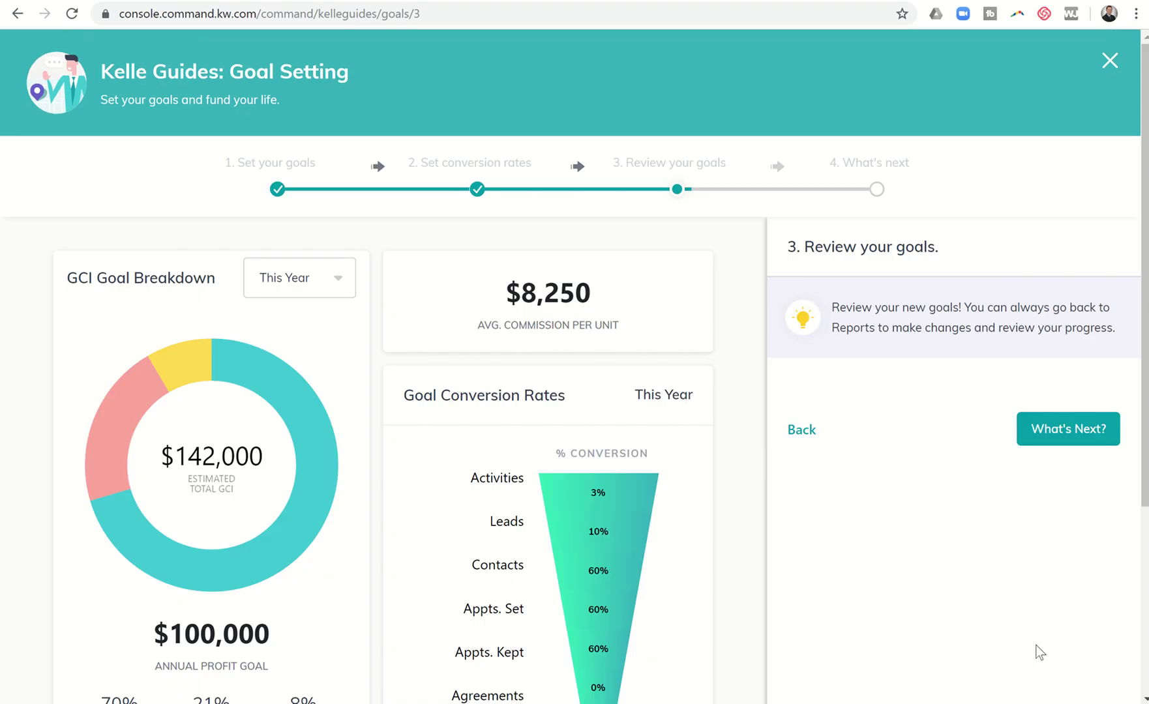
pyautogui.scroll(-2, 801, 288)
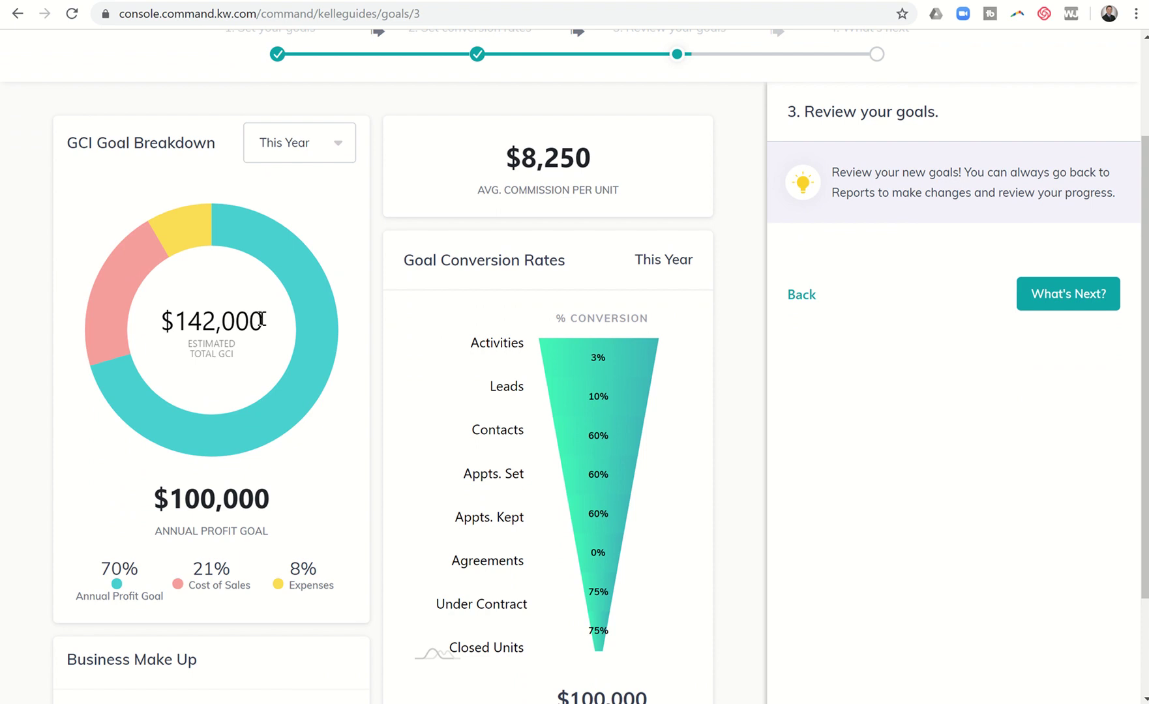
pyautogui.moveTo(157, 497); pyautogui.dragTo(271, 496)
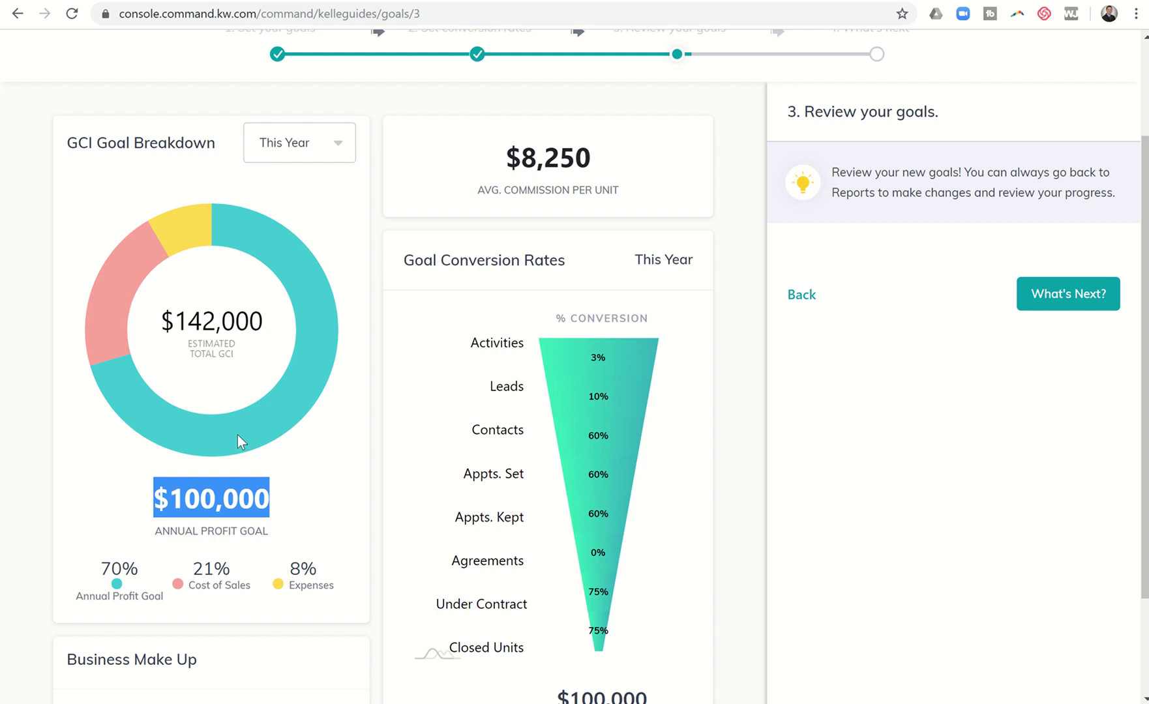
pyautogui.moveTo(176, 320); pyautogui.dragTo(259, 320)
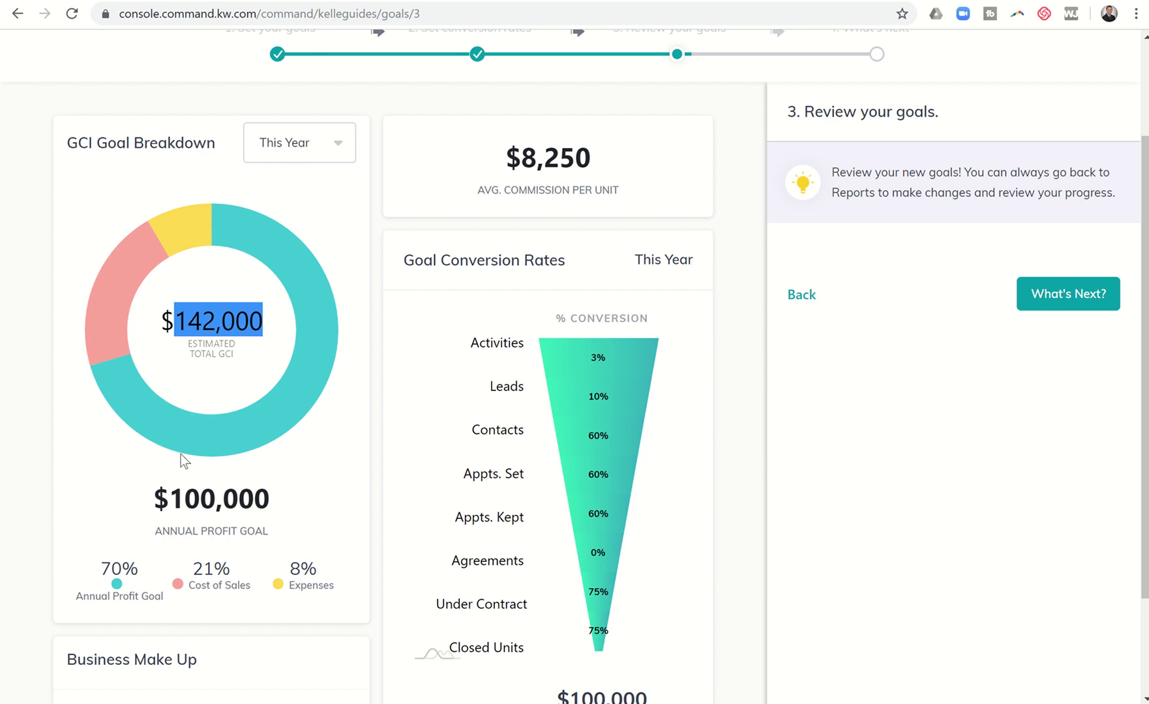
pyautogui.scroll(-1, 218, 365)
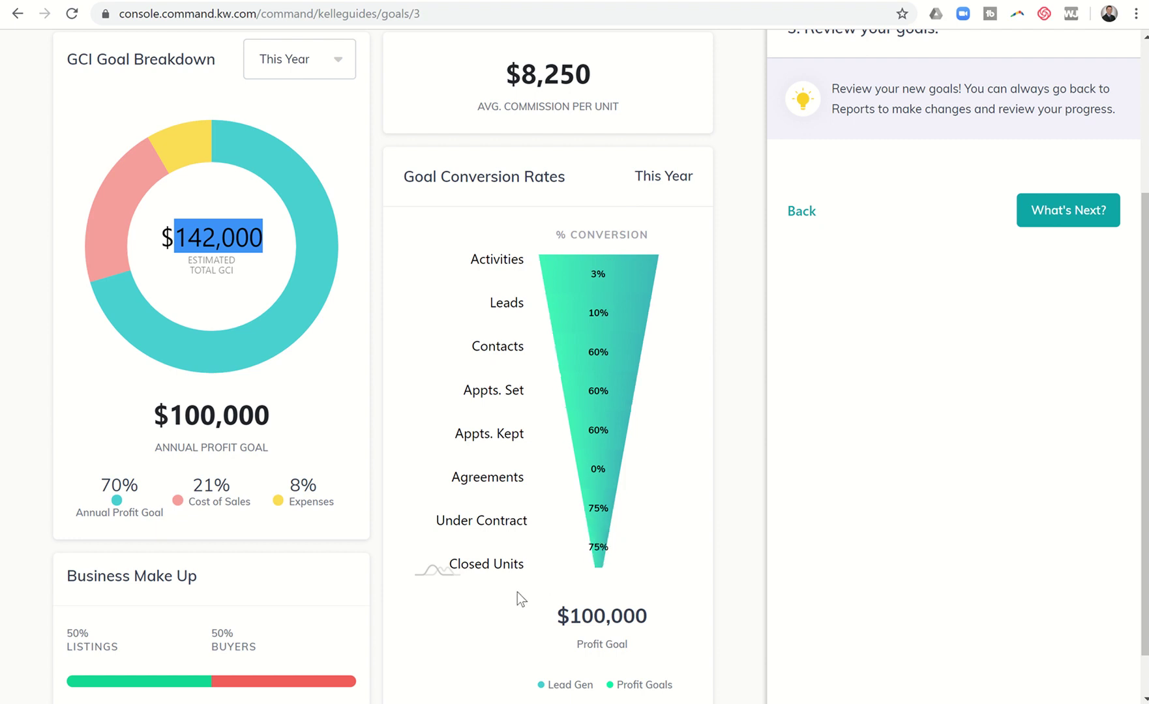
pyautogui.scroll(-1, 517, 593)
pyautogui.scroll(1, 861, 408)
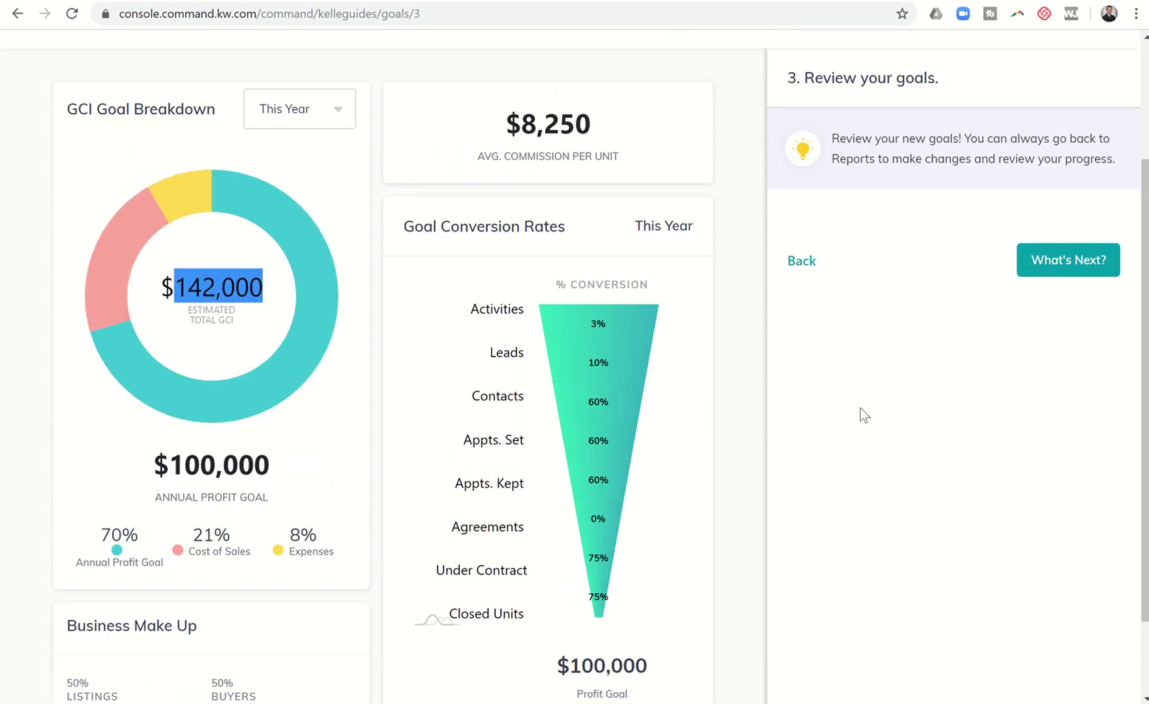
# - Advance to the What's Next step and choose View My Goals under Go to Reports
pyautogui.click(1055, 290)
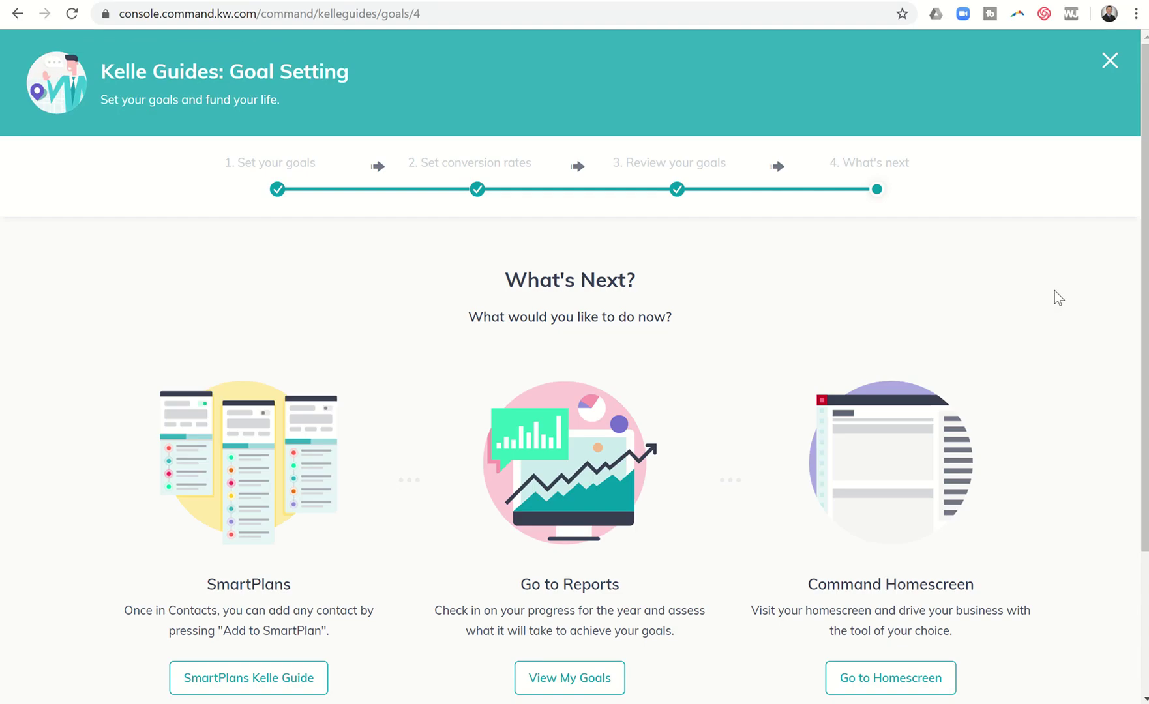
pyautogui.scroll(-2, 760, 296)
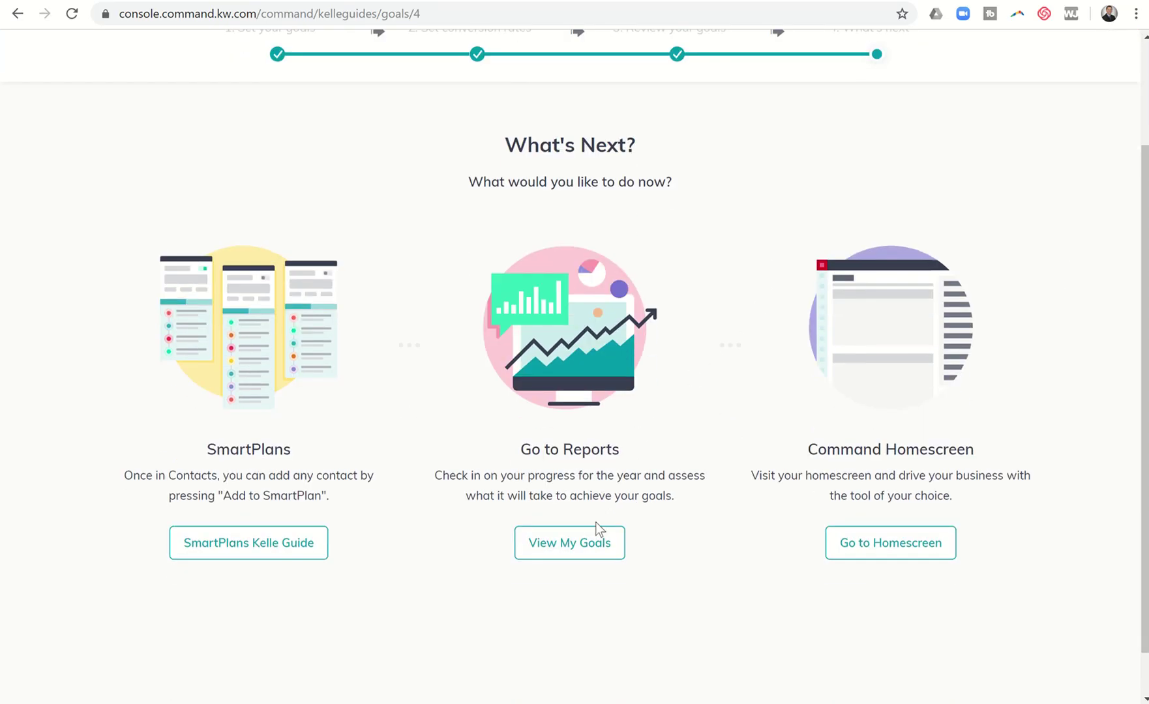
pyautogui.click(587, 549)
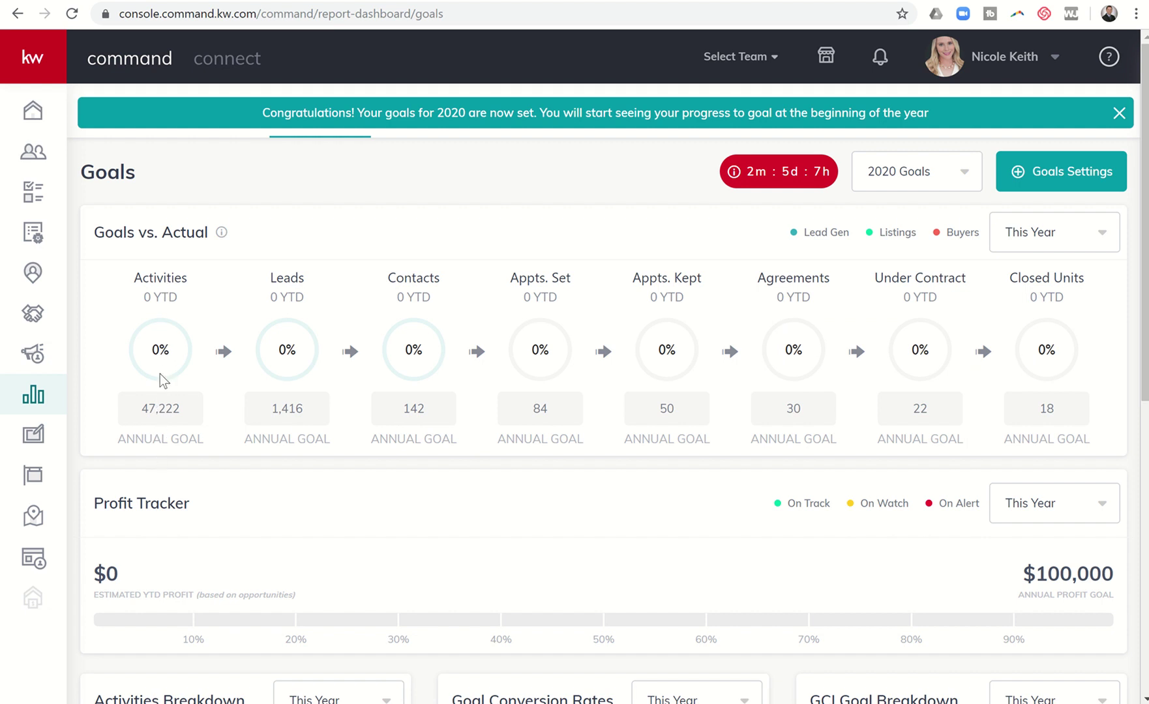
# - Scroll down to the Activities Breakdown, conversion funnel and $142,000 GCI Goal Breakdown charts
pyautogui.scroll(-5, 164, 279)
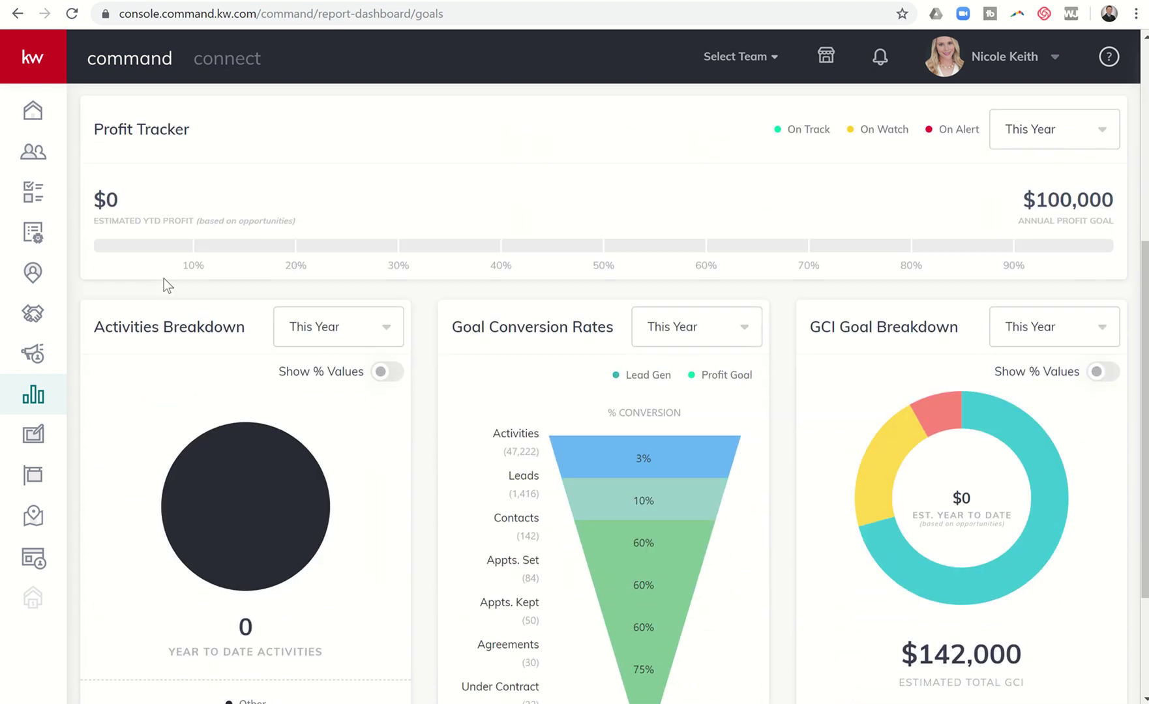
pyautogui.moveTo(217, 482)
pyautogui.scroll(-2, 217, 480)
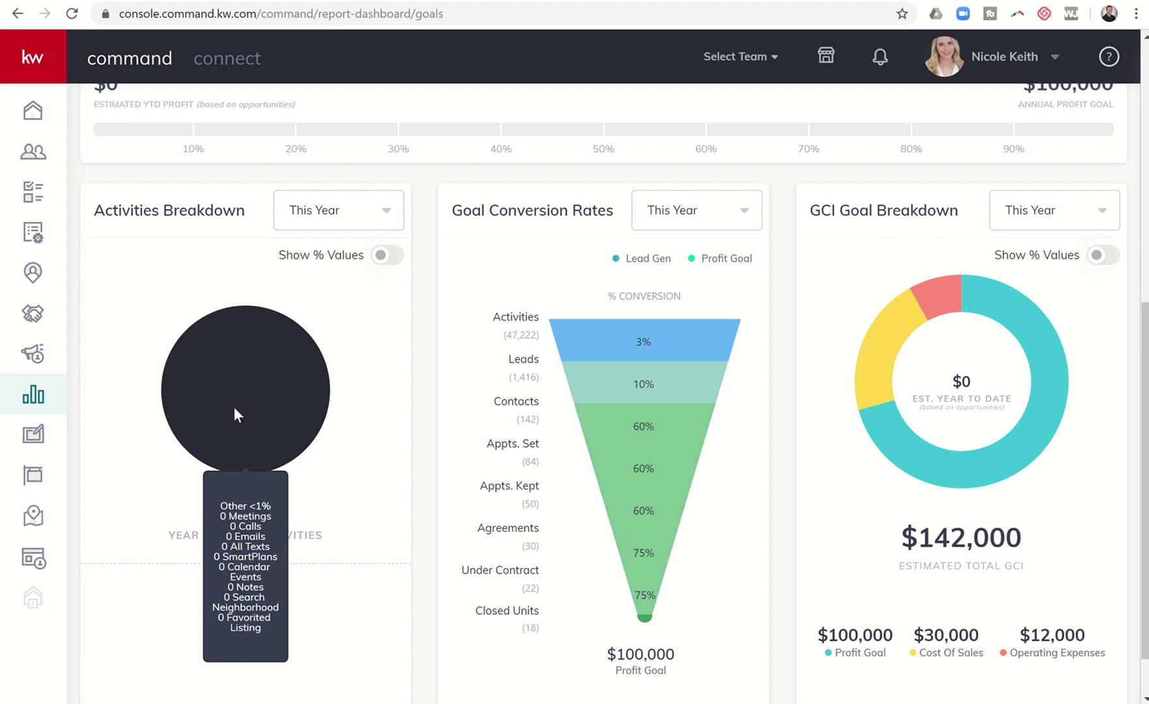
# - Scroll back up to Goals vs. Actual (47,222 activities to 18 closed) and the Profit Tracker
pyautogui.scroll(6, 234, 409)
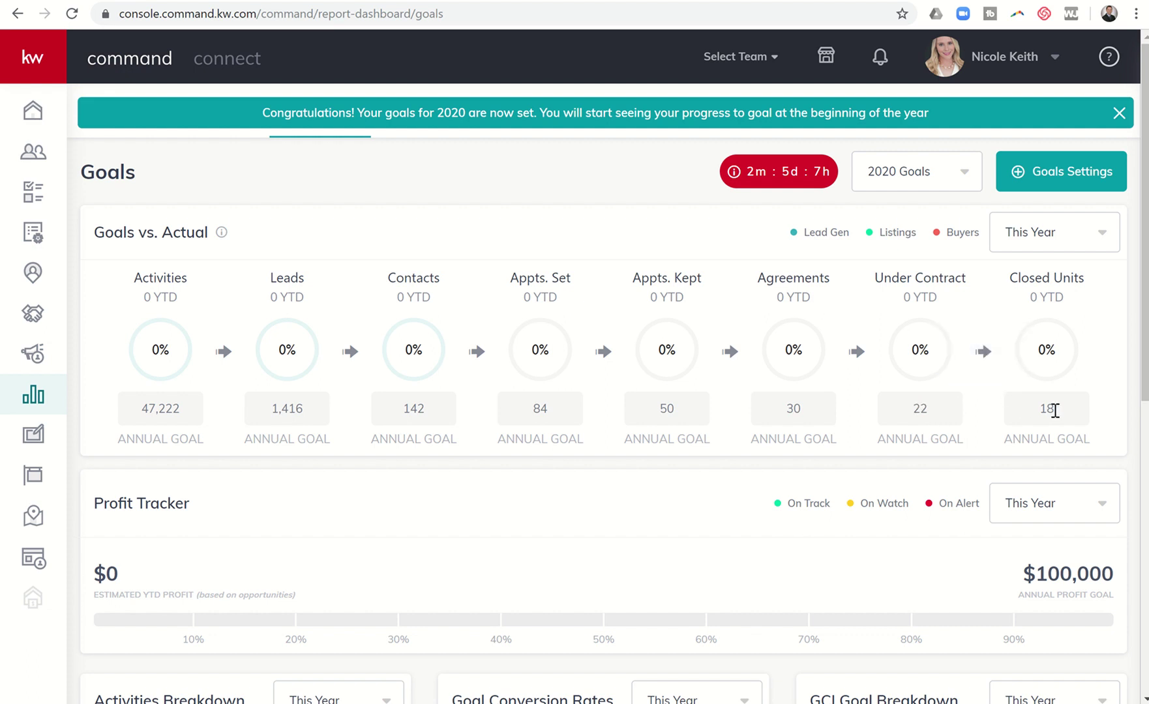
pyautogui.scroll(-4, 1056, 410)
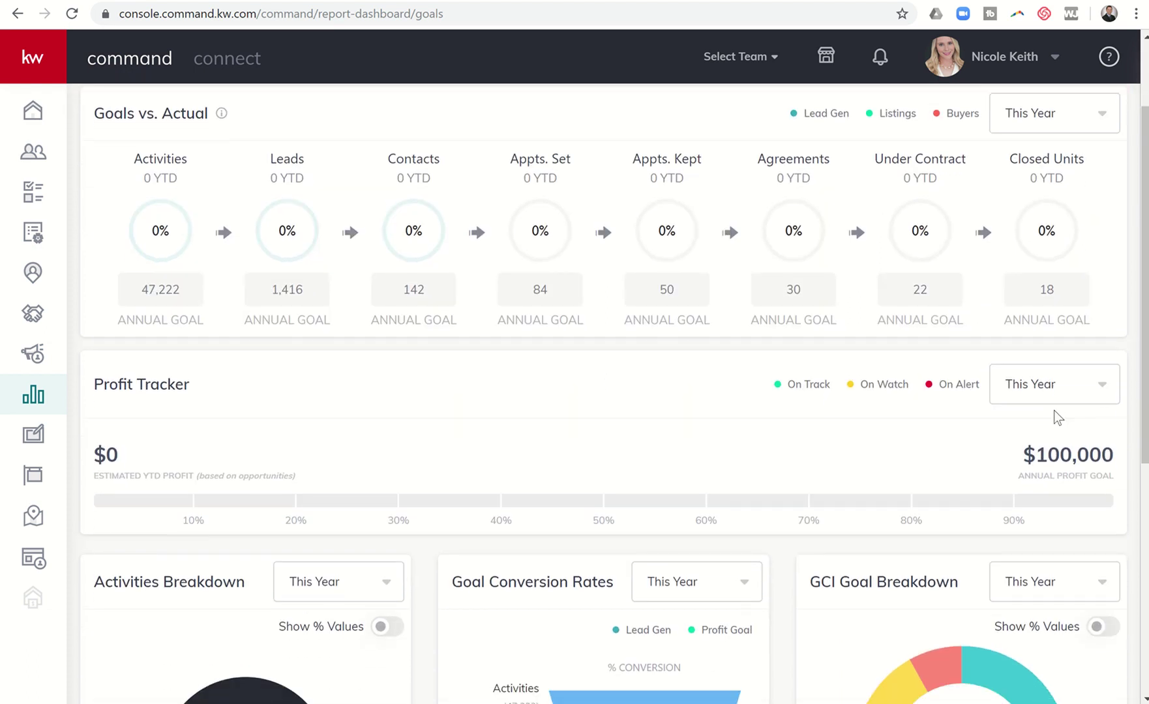
pyautogui.scroll(-4, 1054, 411)
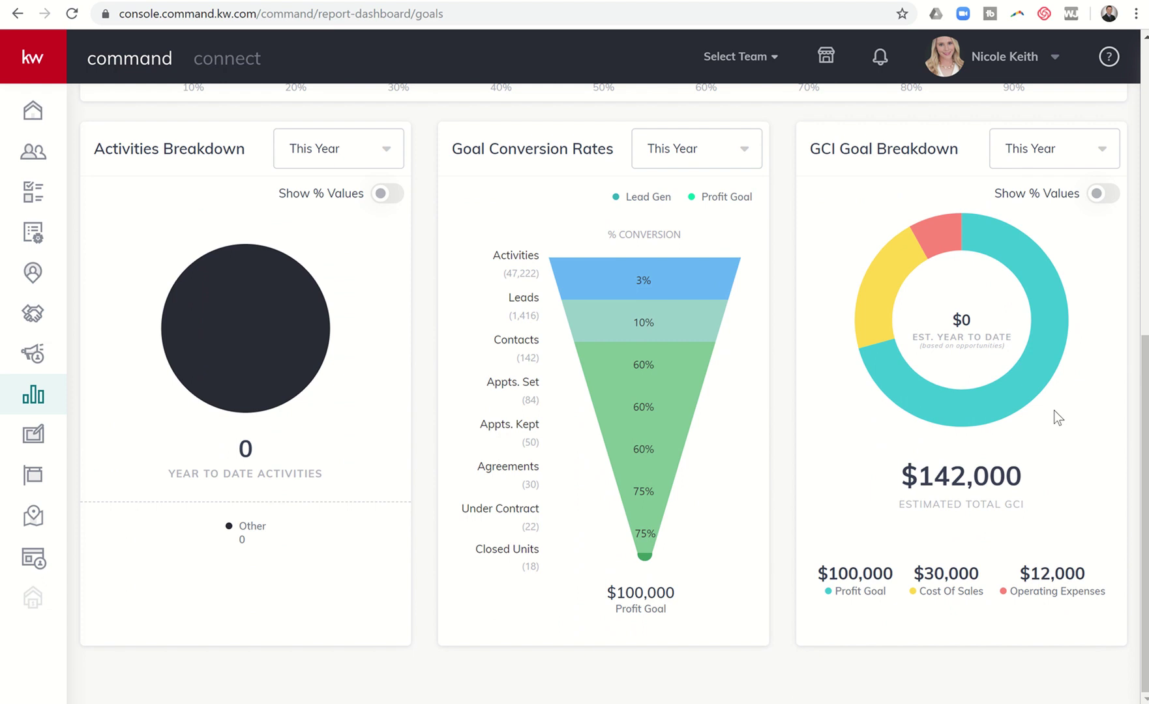
pyautogui.scroll(3, 1055, 410)
pyautogui.scroll(5, 1054, 410)
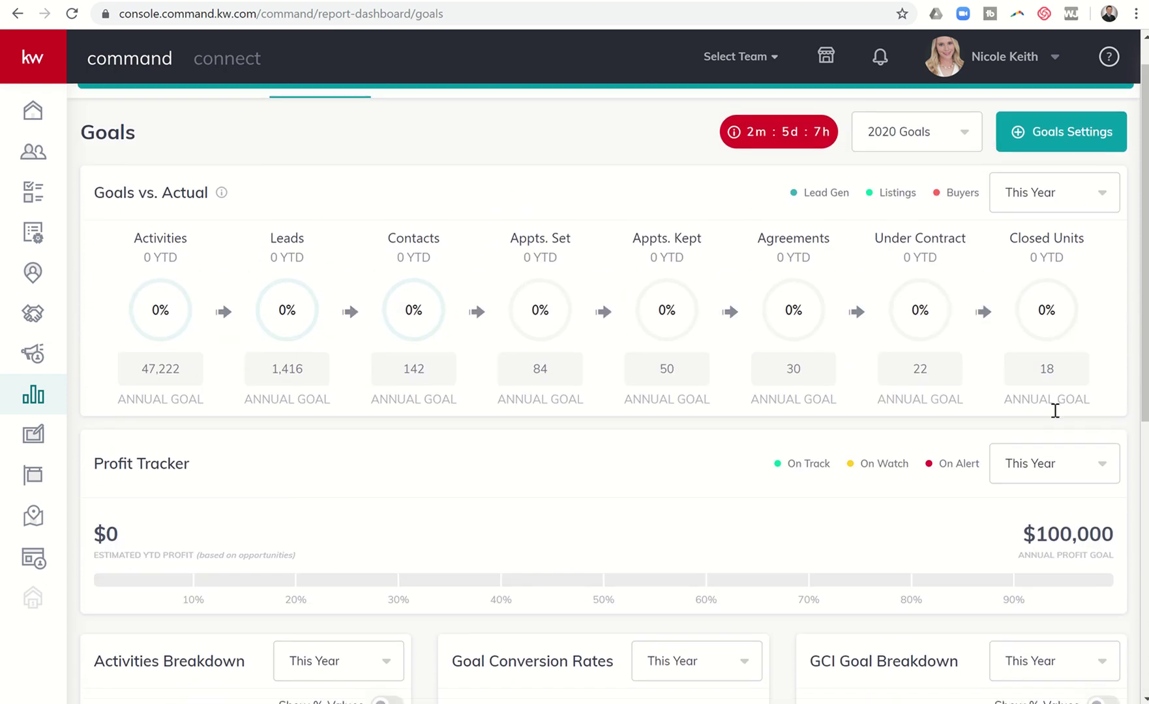
pyautogui.moveTo(1065, 323)
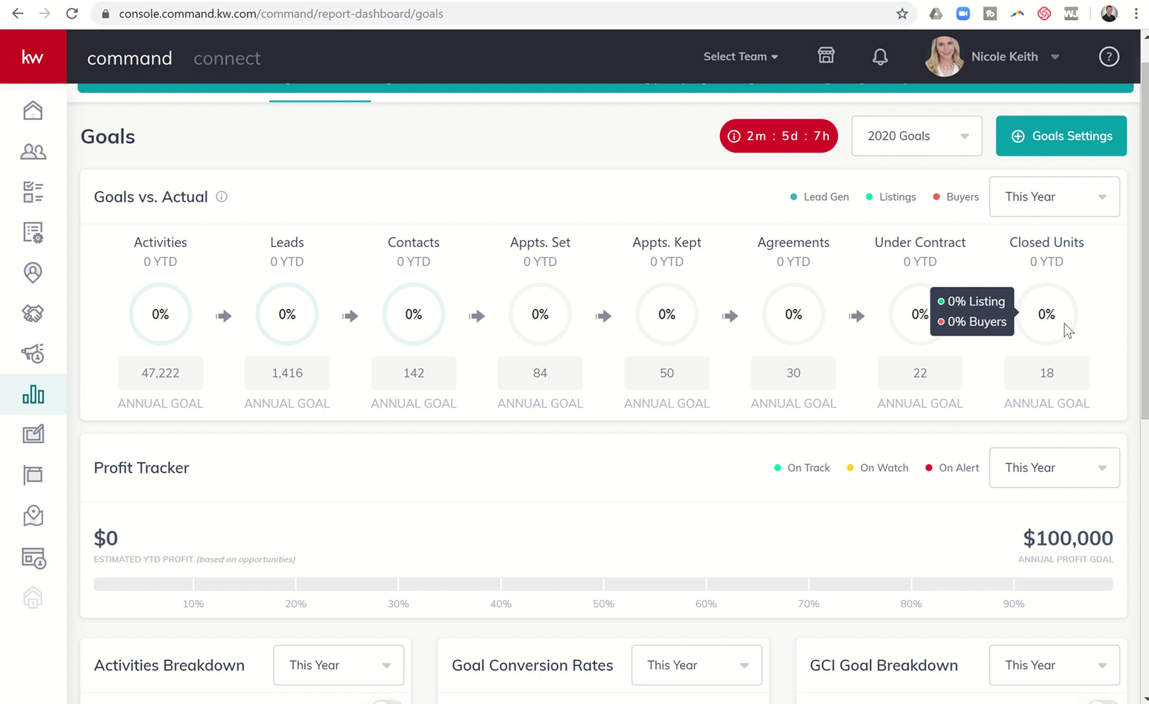
pyautogui.scroll(-8, 1065, 324)
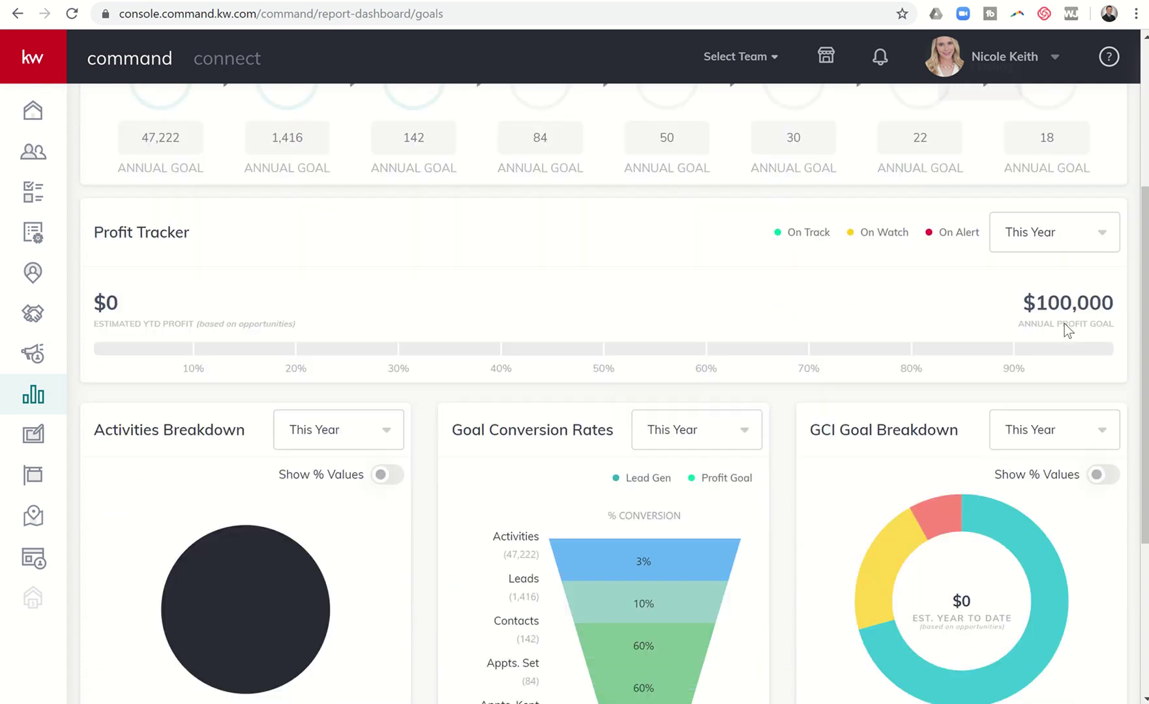
pyautogui.moveTo(938, 424)
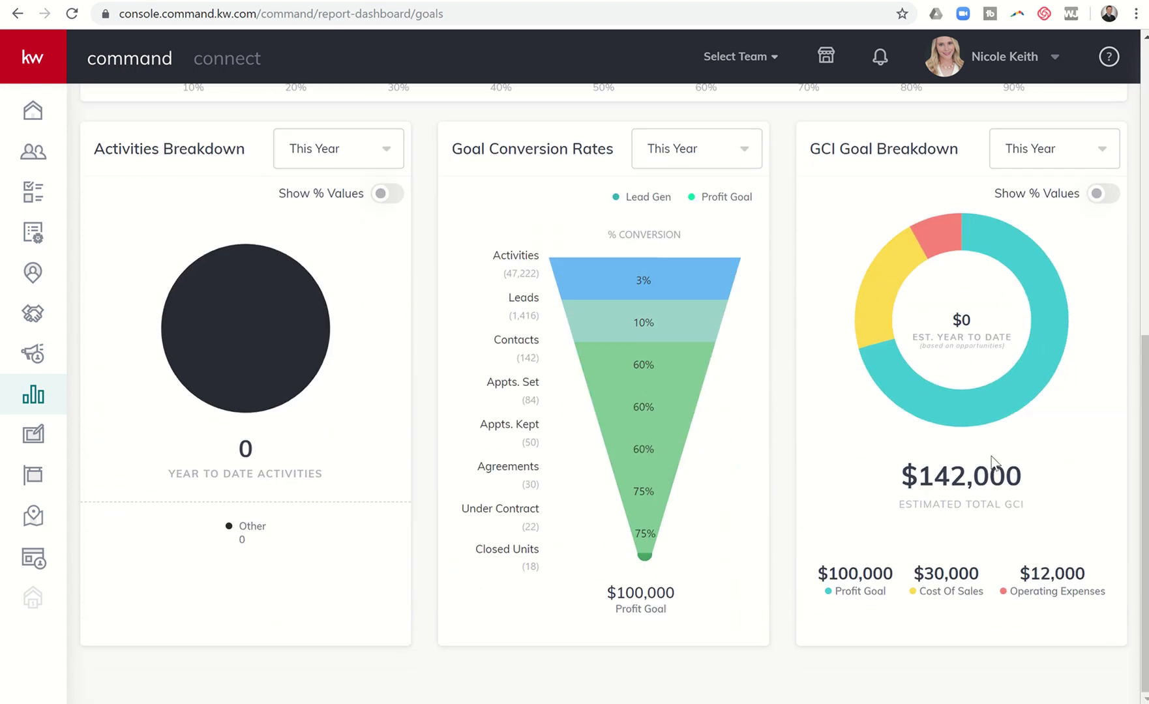
pyautogui.scroll(2, 985, 475)
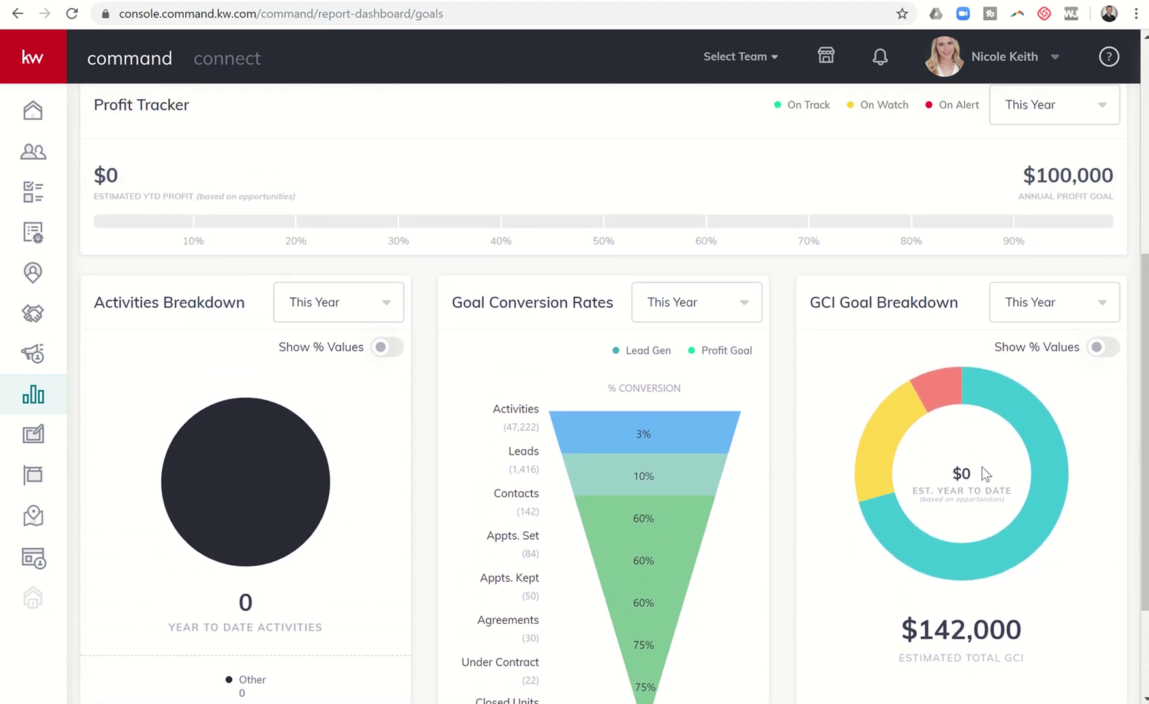
pyautogui.scroll(6, 985, 475)
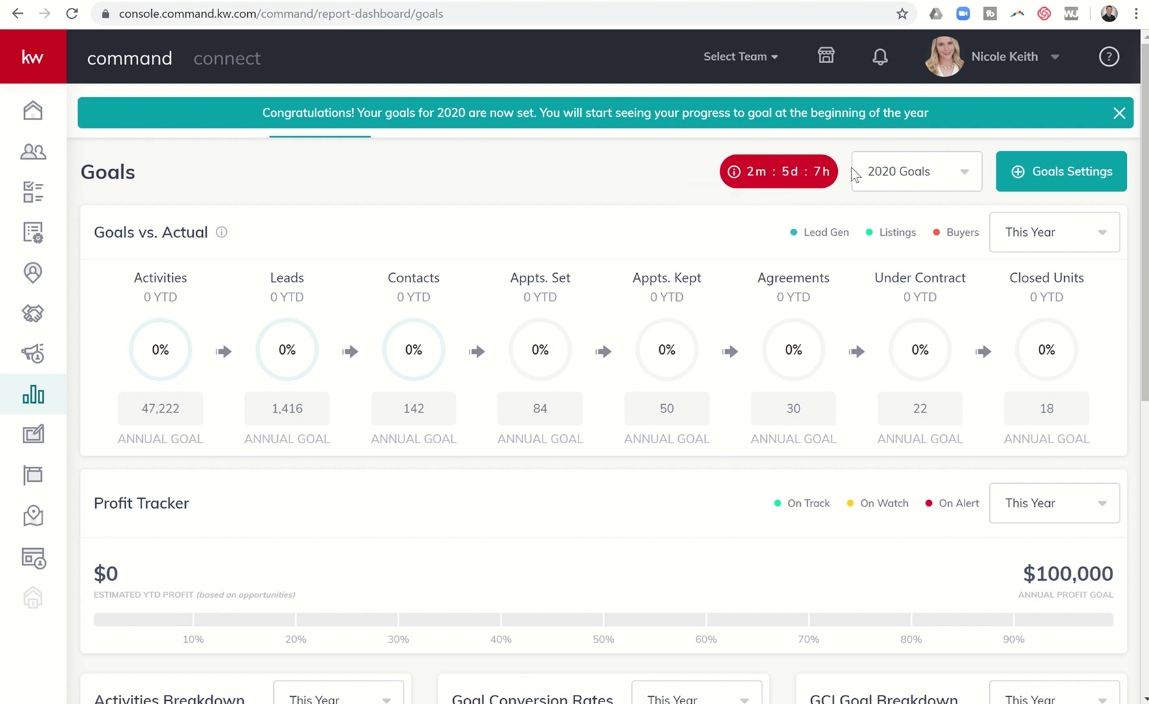
# - Switch Goals vs. Actual from This Year to This Month, showing goals like 3,935 activities
pyautogui.click(1047, 235)
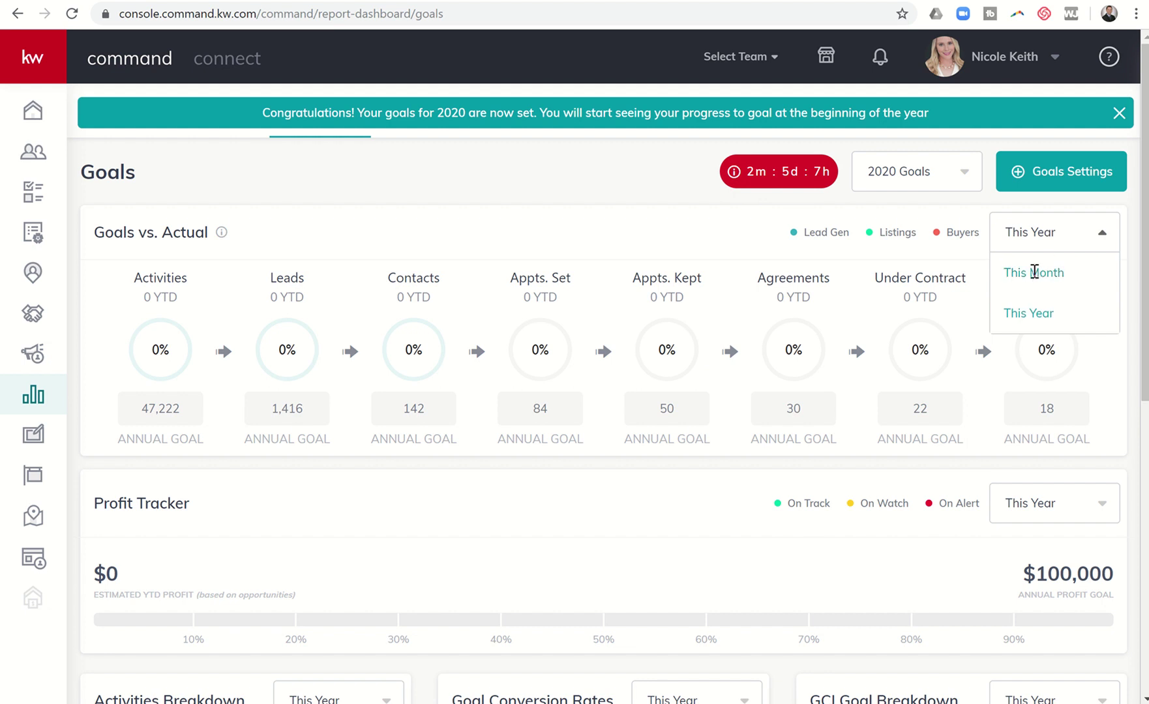
pyautogui.click(1034, 274)
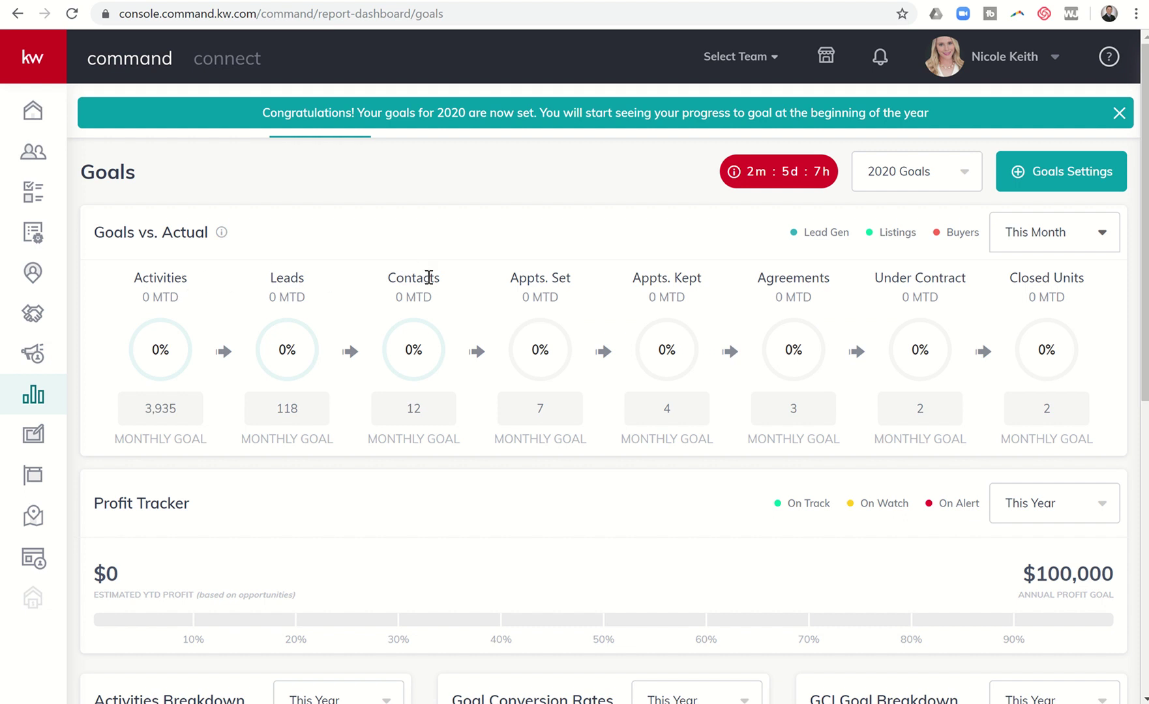
pyautogui.scroll(-2, 429, 278)
pyautogui.scroll(2, 429, 277)
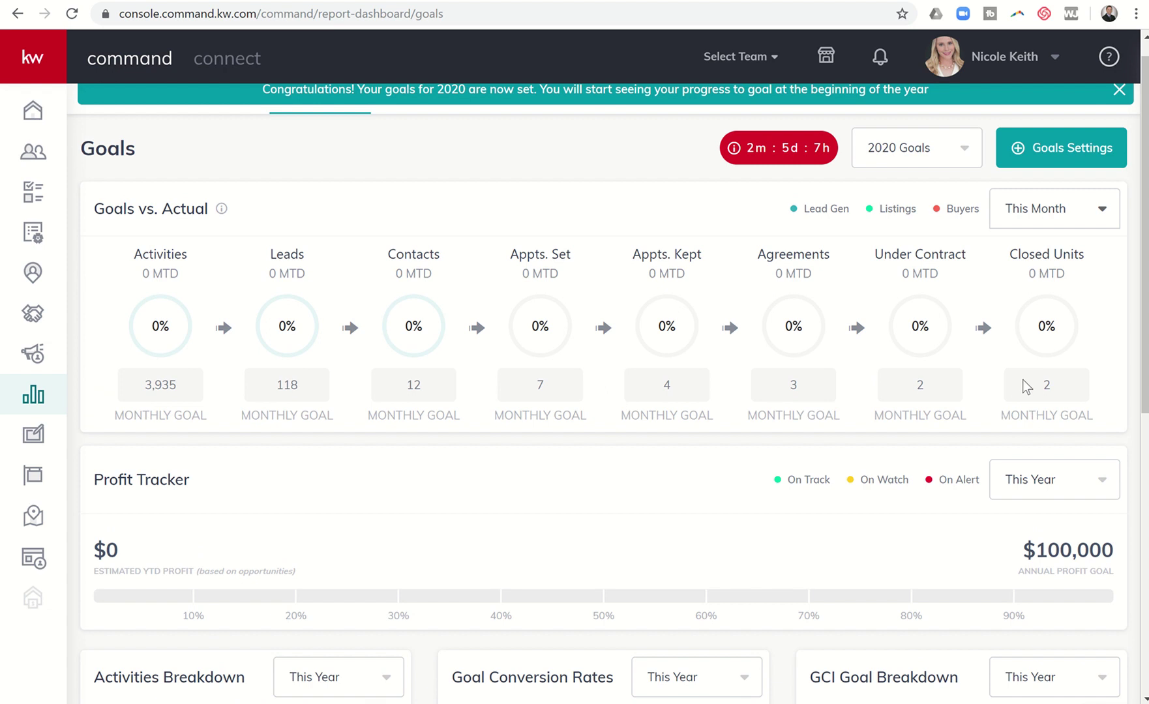
pyautogui.scroll(-2, 1022, 384)
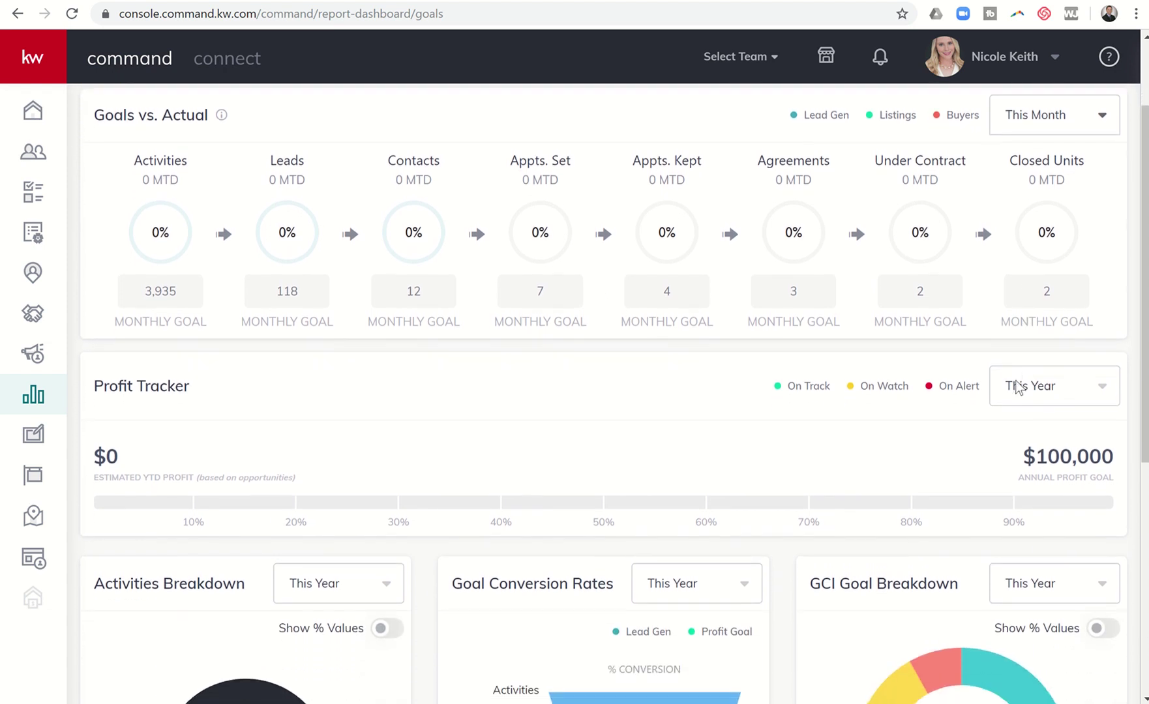
pyautogui.scroll(-2, 872, 453)
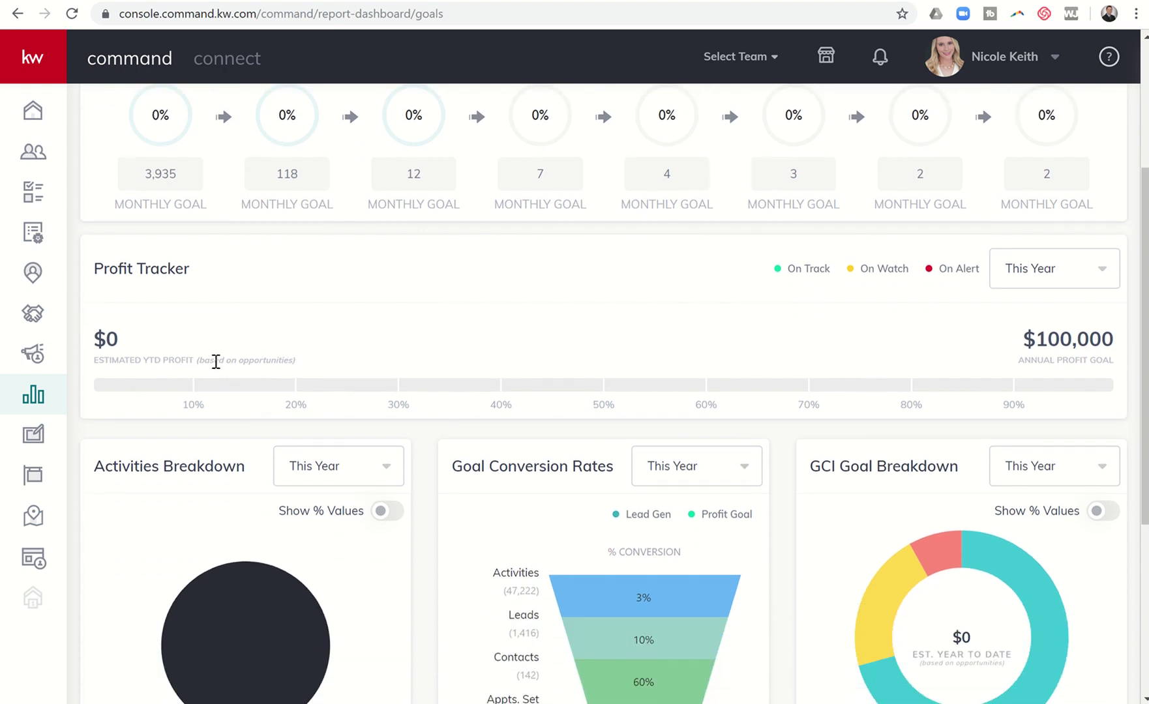
pyautogui.scroll(-5, 508, 334)
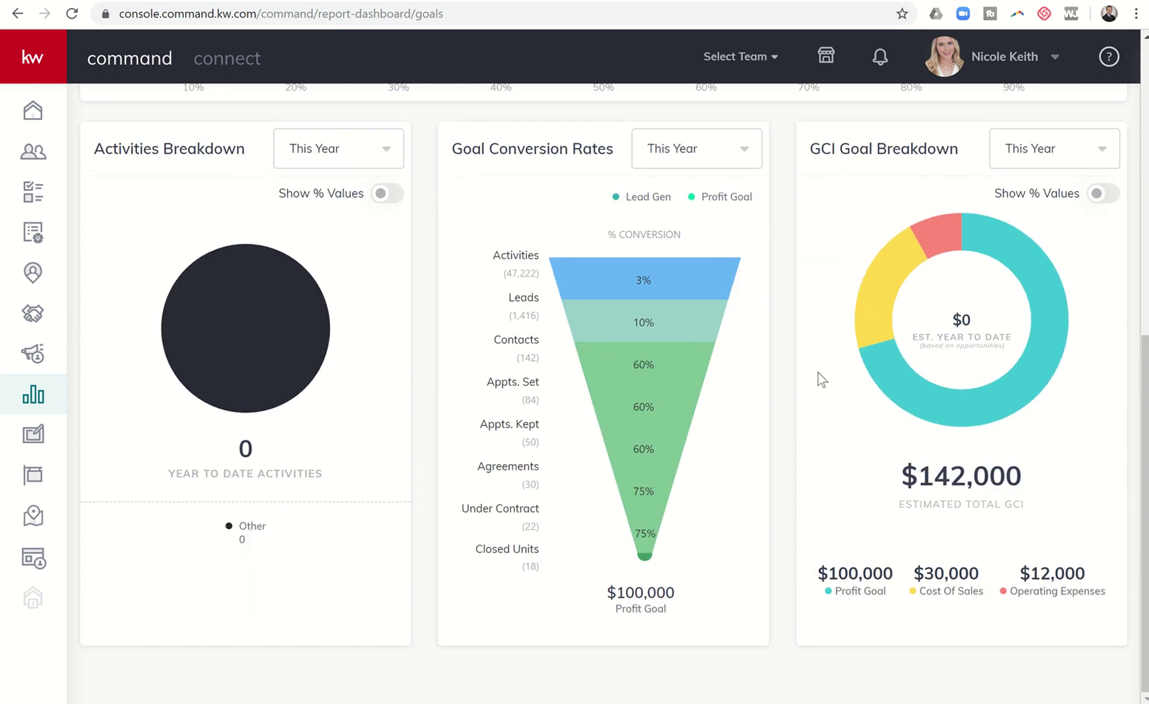
pyautogui.scroll(8, 818, 377)
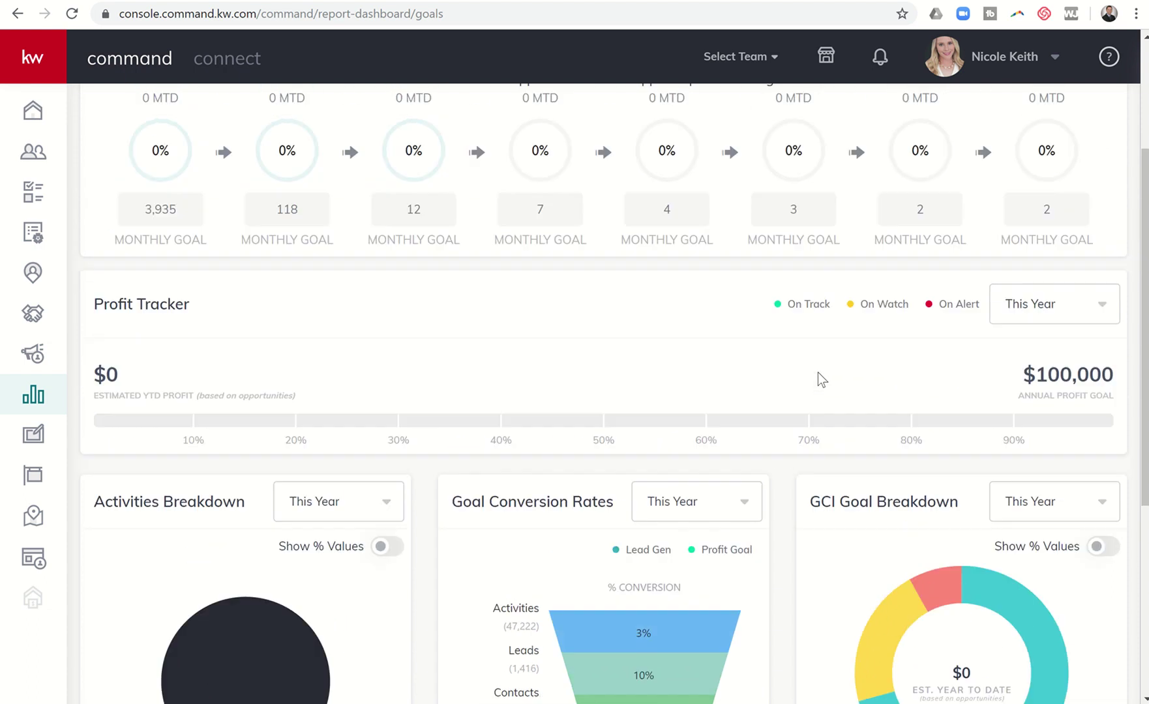